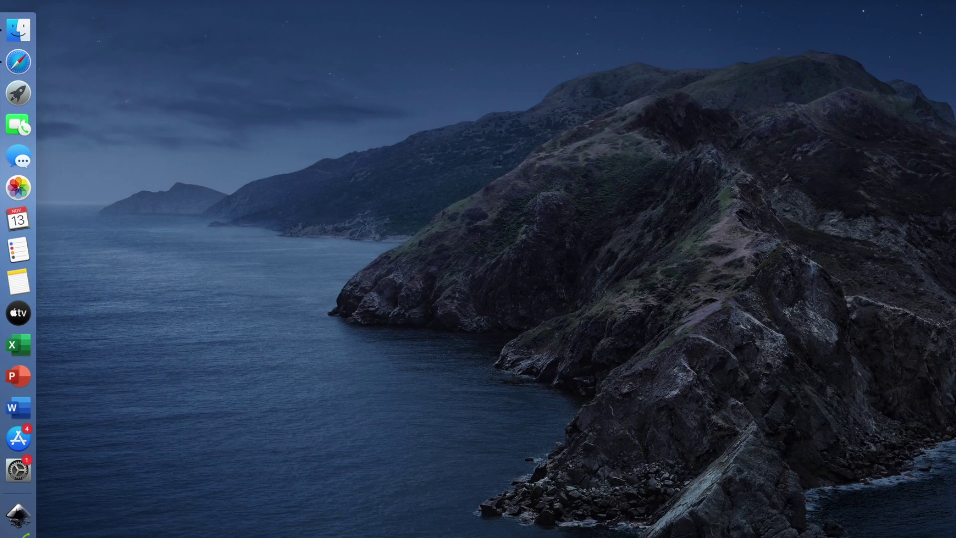
- Enlarge the Cricut Design Space window to fill the screen and start a new project
{"action": "left_click_drag", "start_coordinate": [694, 330], "coordinate": [138, 6]}
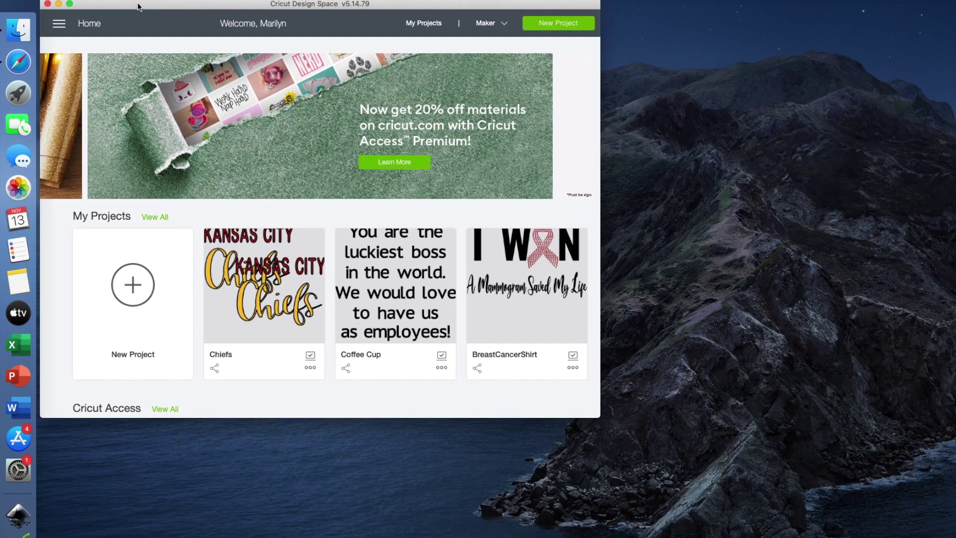
{"action": "left_click_drag", "start_coordinate": [600, 414], "coordinate": [946, 537]}
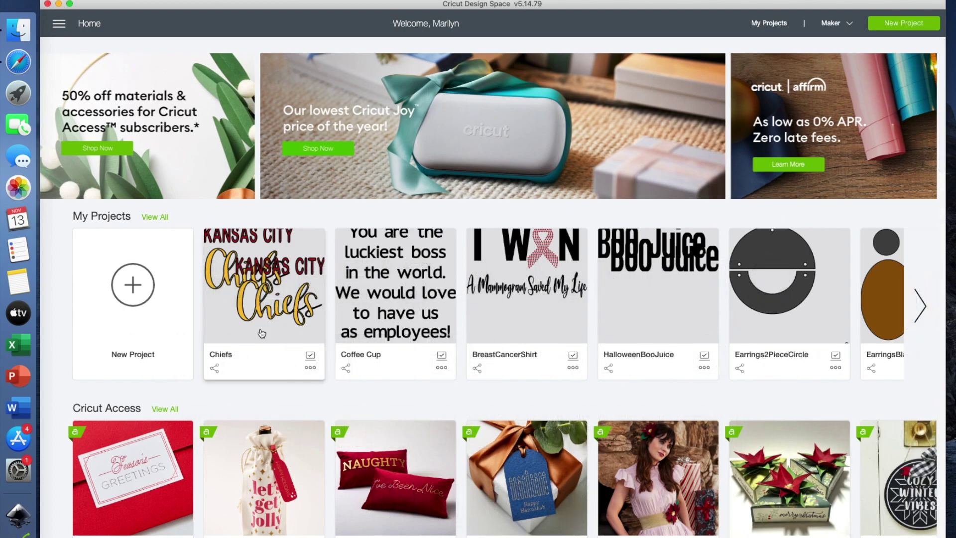
{"action": "left_click", "coordinate": [136, 287]}
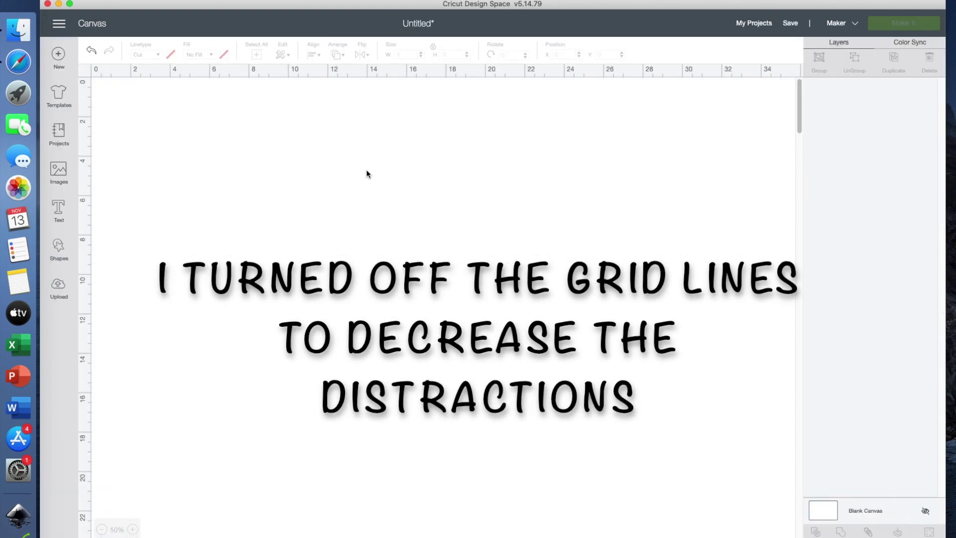
- Add a square shape to the canvas and set its size to 2 by 2 inches
{"action": "left_click", "coordinate": [58, 244]}
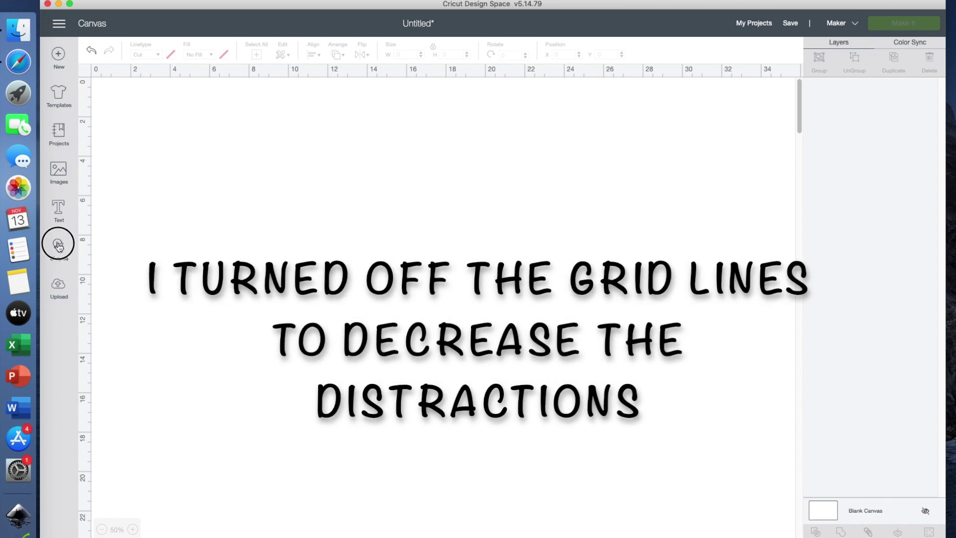
{"action": "left_click", "coordinate": [113, 174]}
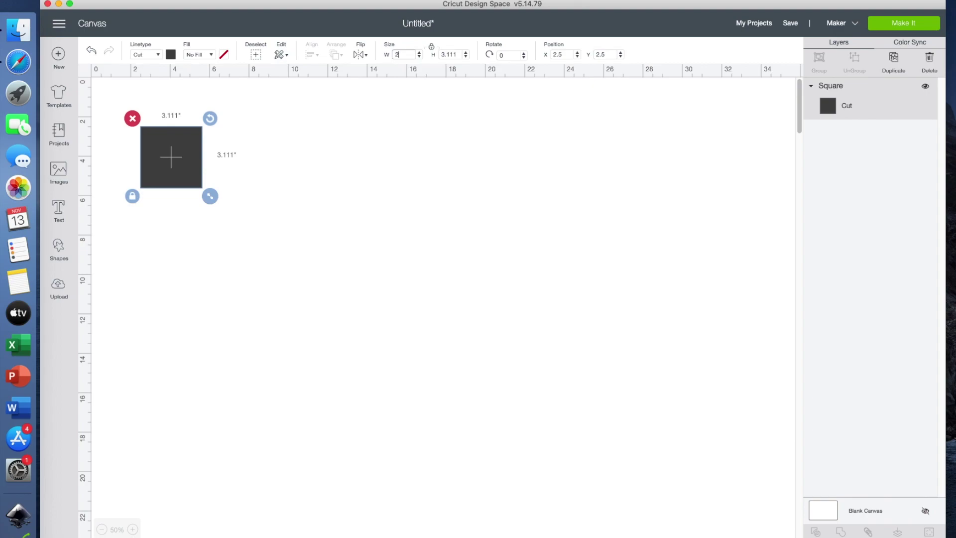
{"action": "key", "text": "Tab"}
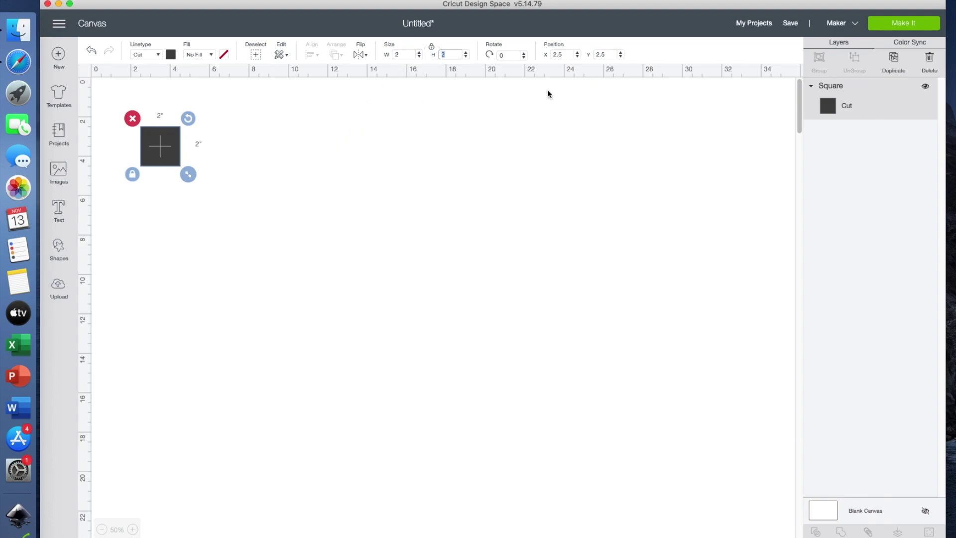
- Duplicate the 2-inch square twice, then move the newest copy clear of the others and colour it light grey
{"action": "left_click", "coordinate": [894, 60]}
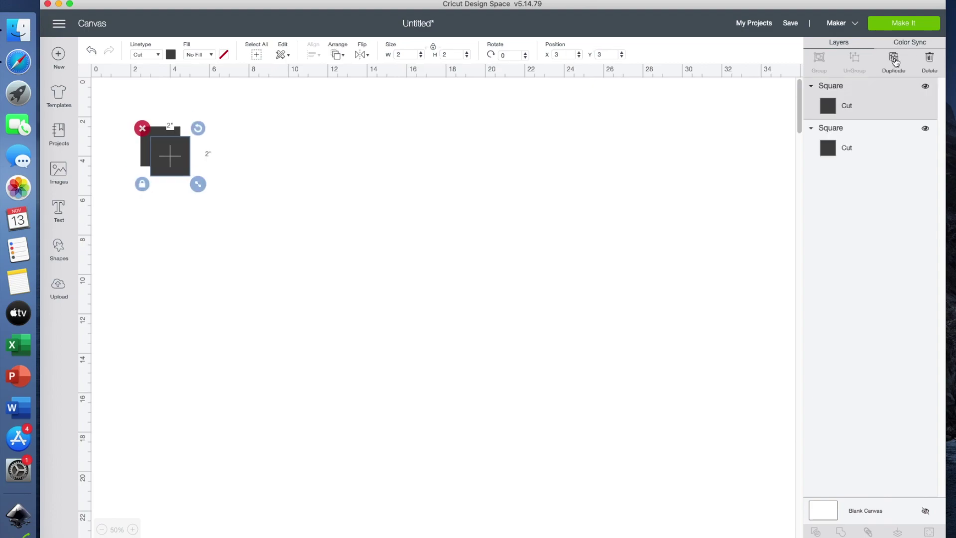
{"action": "left_click", "coordinate": [895, 60]}
{"action": "left_click_drag", "start_coordinate": [188, 176], "coordinate": [264, 273]}
{"action": "left_click", "coordinate": [172, 54]}
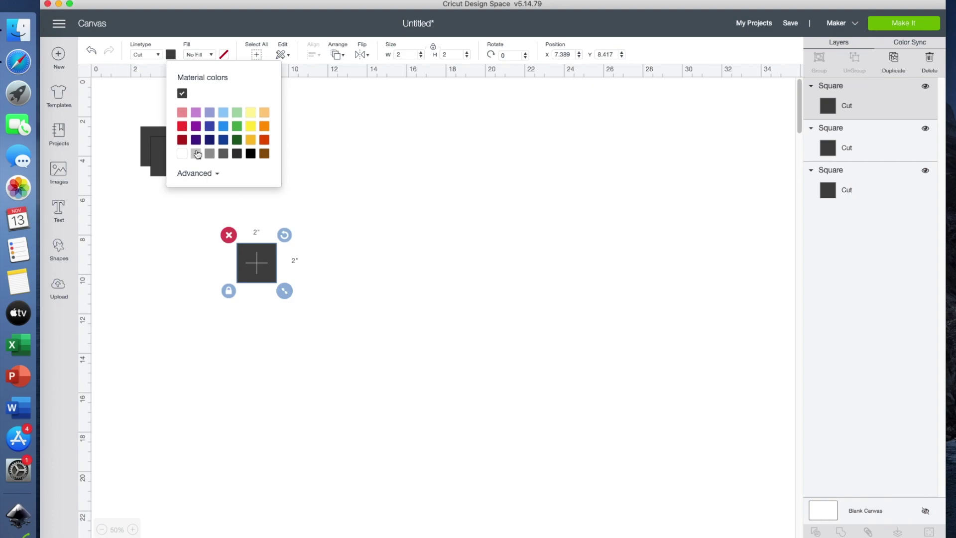
{"action": "left_click", "coordinate": [195, 155]}
- Arrange the squares with a small gap, the second dark one beside the first and the light grey one directly below the second
{"action": "left_click_drag", "start_coordinate": [258, 263], "coordinate": [264, 236]}
{"action": "left_click_drag", "start_coordinate": [176, 159], "coordinate": [241, 151]}
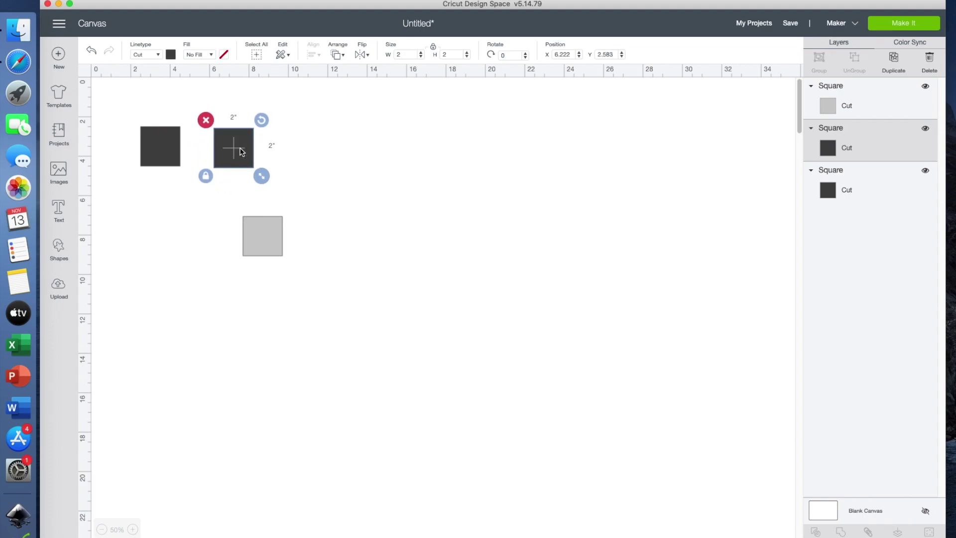
{"action": "left_click_drag", "start_coordinate": [263, 243], "coordinate": [224, 199]}
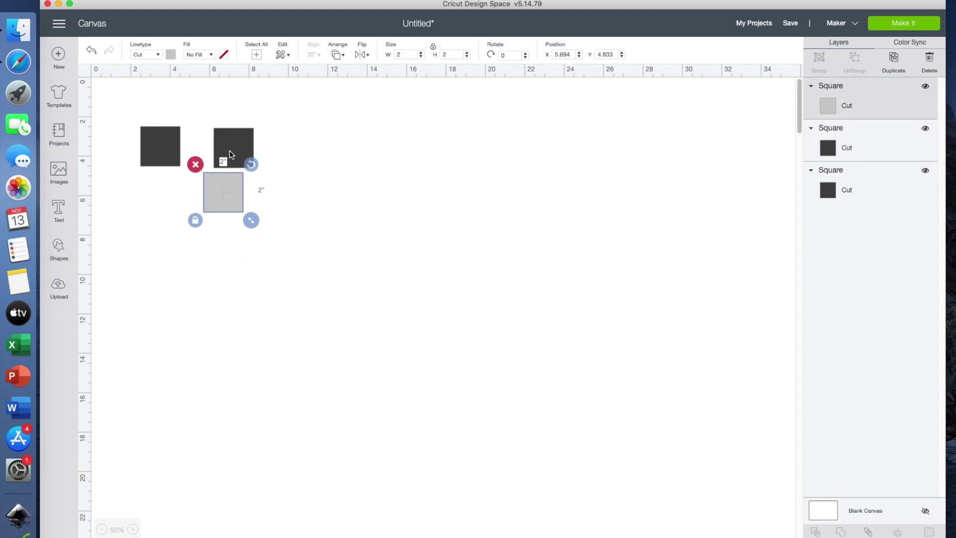
{"action": "left_click", "coordinate": [233, 148]}
{"action": "left_click_drag", "start_coordinate": [232, 147], "coordinate": [209, 148]}
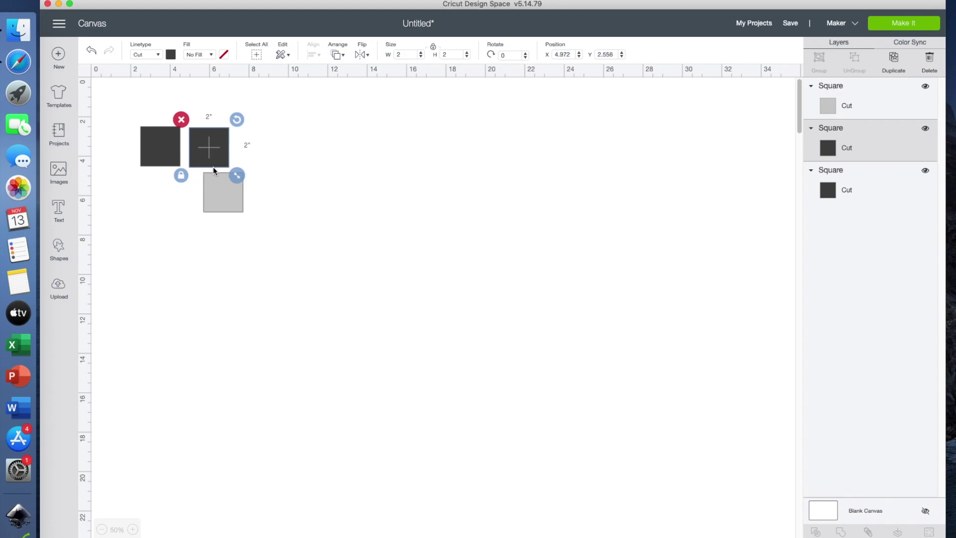
{"action": "left_click", "coordinate": [218, 194]}
{"action": "left_click_drag", "start_coordinate": [218, 195], "coordinate": [204, 193]}
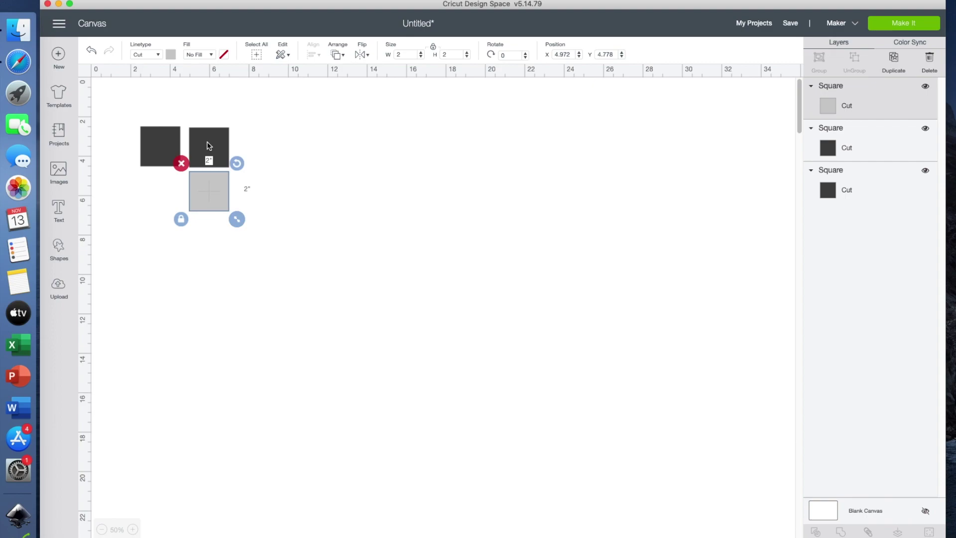
- Move the second dark square away to about X 16.8, Y 7.1, and add another square at about X 12.8, Y 1.8
{"action": "left_click_drag", "start_coordinate": [209, 145], "coordinate": [440, 237]}
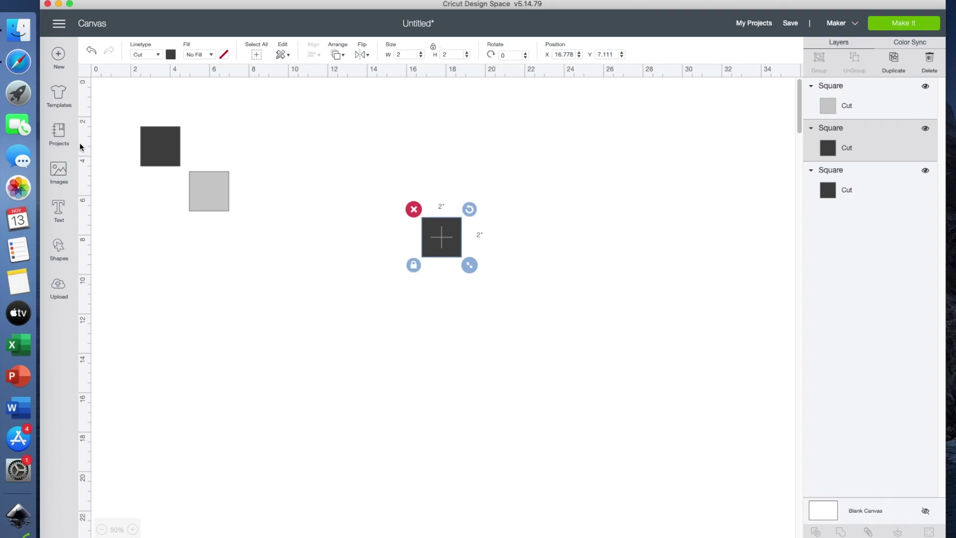
{"action": "left_click", "coordinate": [59, 249]}
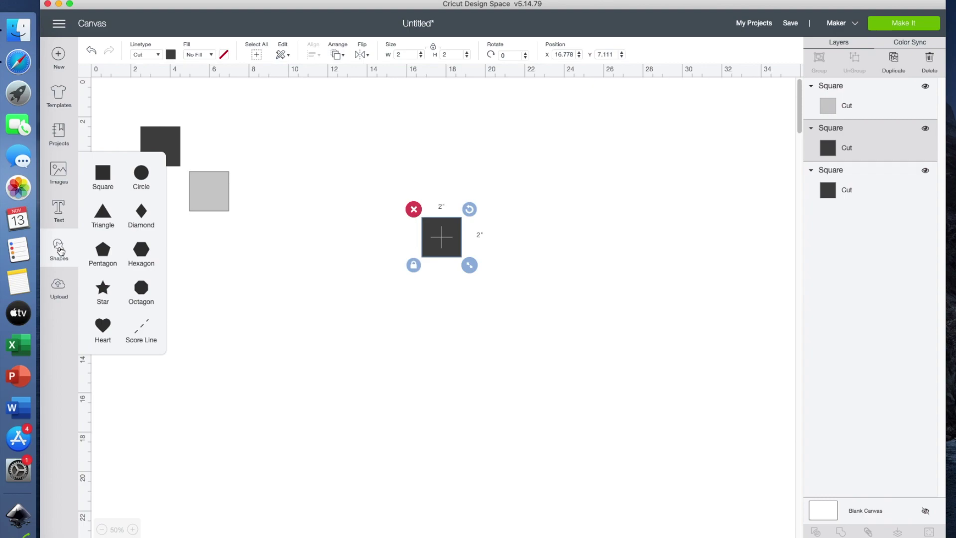
{"action": "left_click", "coordinate": [105, 173]}
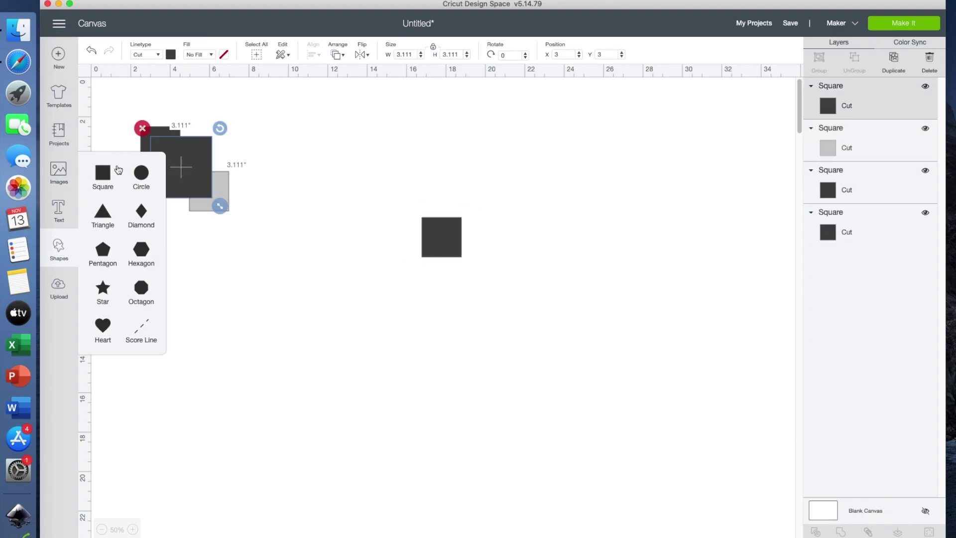
{"action": "left_click_drag", "start_coordinate": [188, 157], "coordinate": [382, 135]}
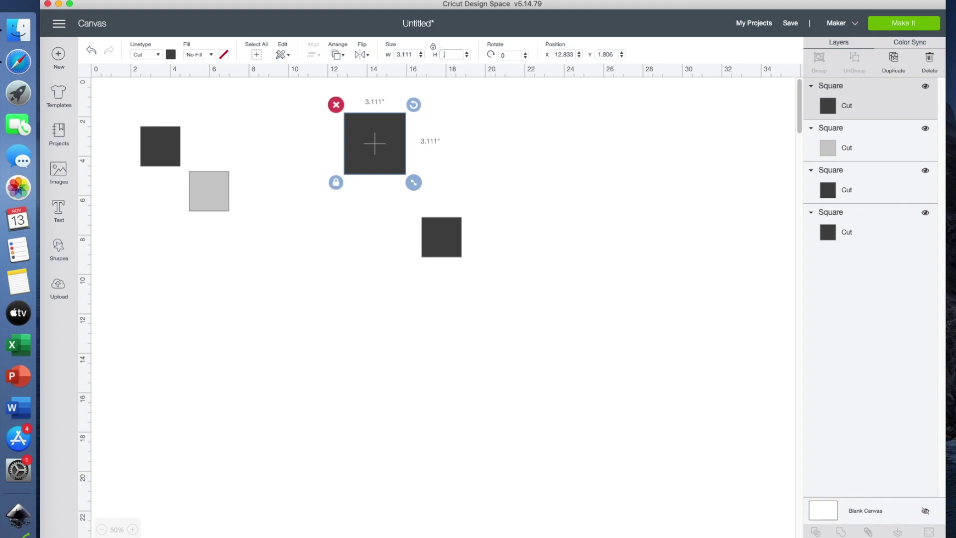
- Unlock the new square's proportions and make it a strip 6 inches wide and 0.2 inch high
{"action": "key", "text": "Return"}
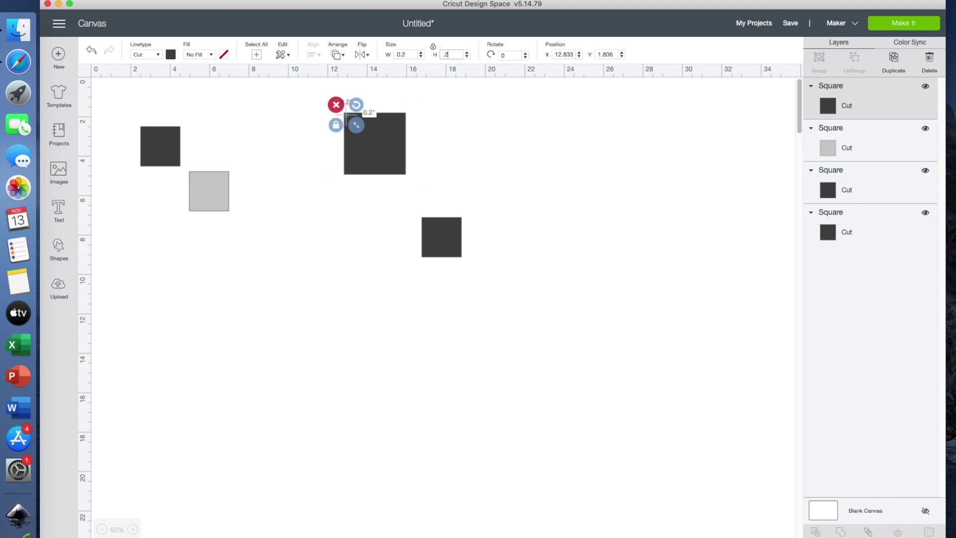
{"action": "left_click", "coordinate": [436, 51]}
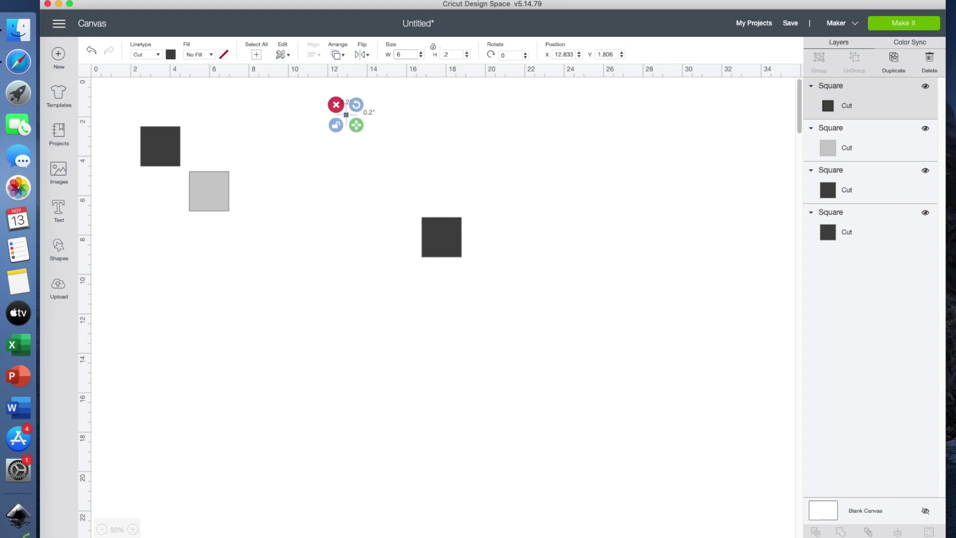
{"action": "key", "text": "Return"}
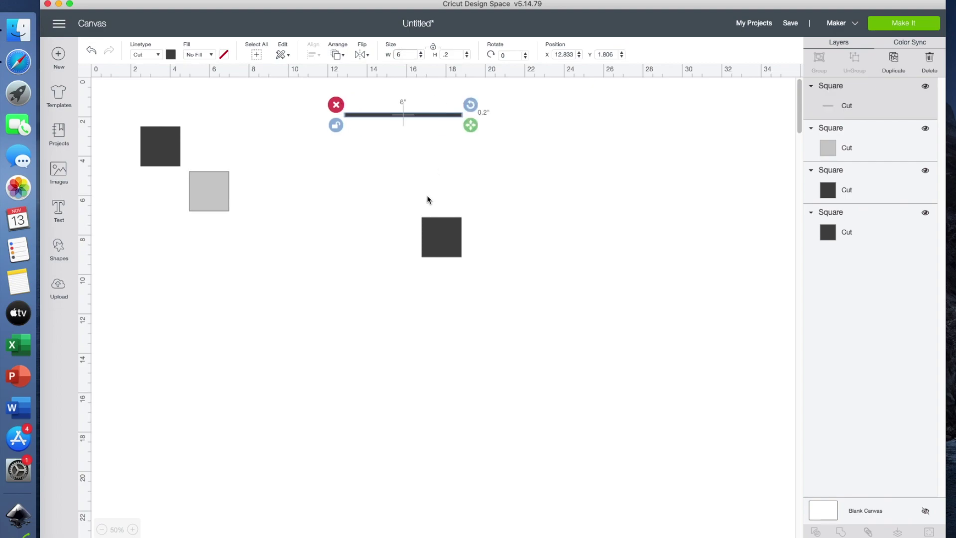
- Move the dark square well below the thin strip, to about X 13.4, Y 9.7, and colour the strip red
{"action": "left_click", "coordinate": [132, 529]}
{"action": "left_click", "coordinate": [136, 529]}
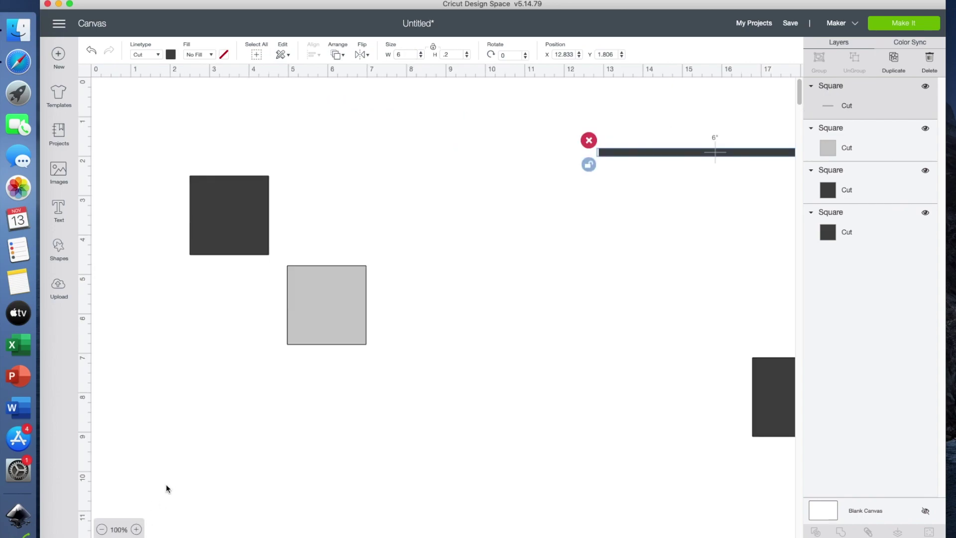
{"action": "scroll", "coordinate": [280, 383], "scroll_direction": "right", "scroll_amount": 10}
{"action": "left_click_drag", "start_coordinate": [469, 419], "coordinate": [337, 527]}
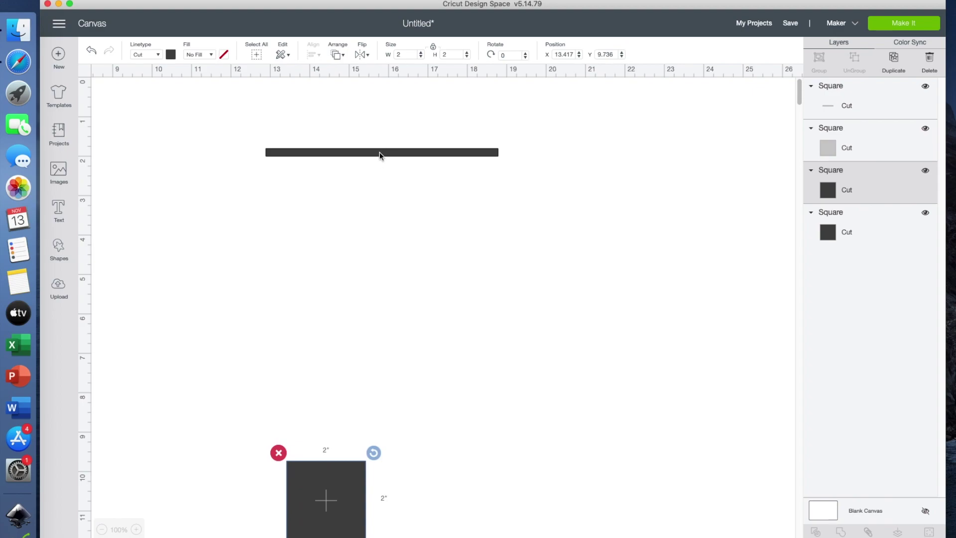
{"action": "left_click", "coordinate": [379, 153]}
{"action": "left_click", "coordinate": [170, 54]}
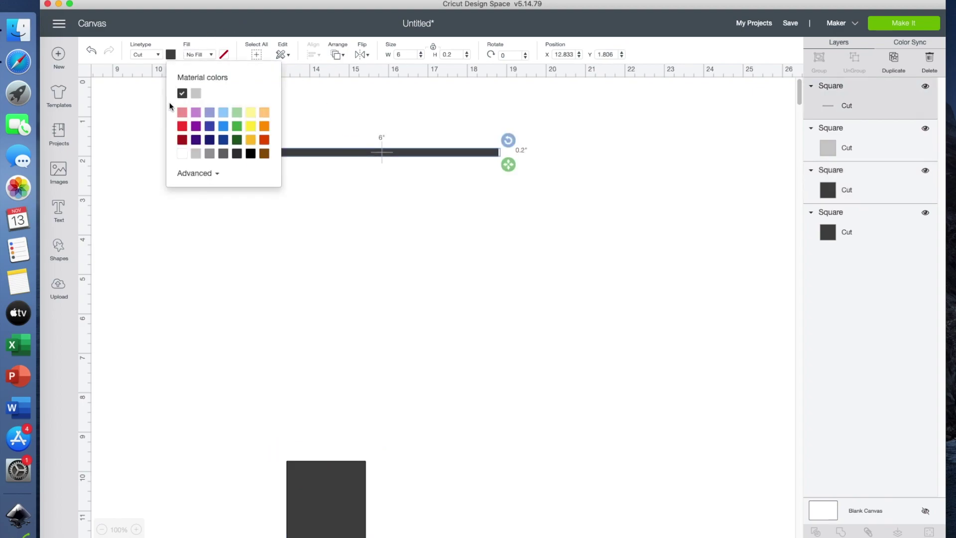
{"action": "left_click", "coordinate": [183, 128]}
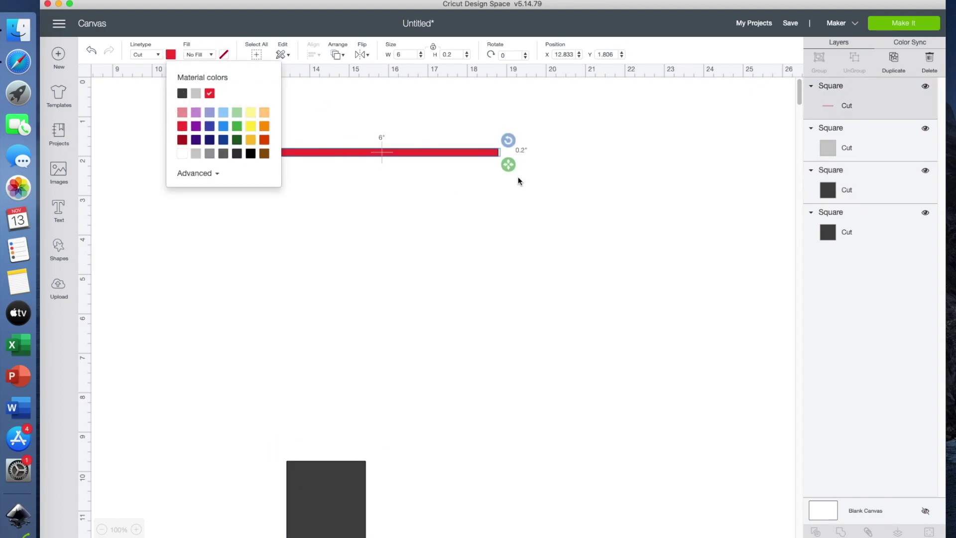
- Duplicate the red strip eight times to make nine strips
{"action": "left_click", "coordinate": [895, 63]}
{"action": "left_click", "coordinate": [895, 64]}
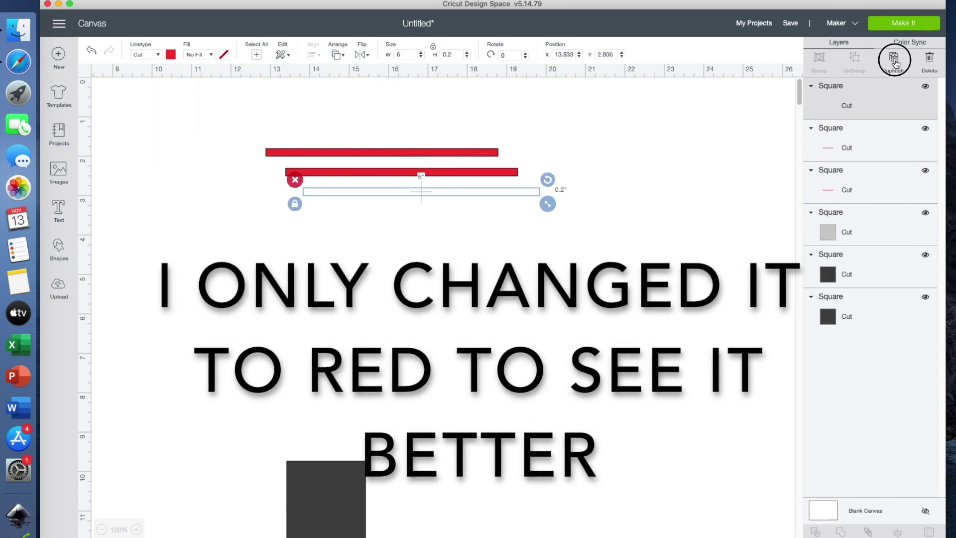
{"action": "left_click", "coordinate": [895, 64]}
{"action": "left_click", "coordinate": [895, 63]}
{"action": "left_click", "coordinate": [895, 63]}
{"action": "left_click", "coordinate": [895, 64]}
{"action": "left_click", "coordinate": [895, 64]}
{"action": "left_click", "coordinate": [895, 63]}
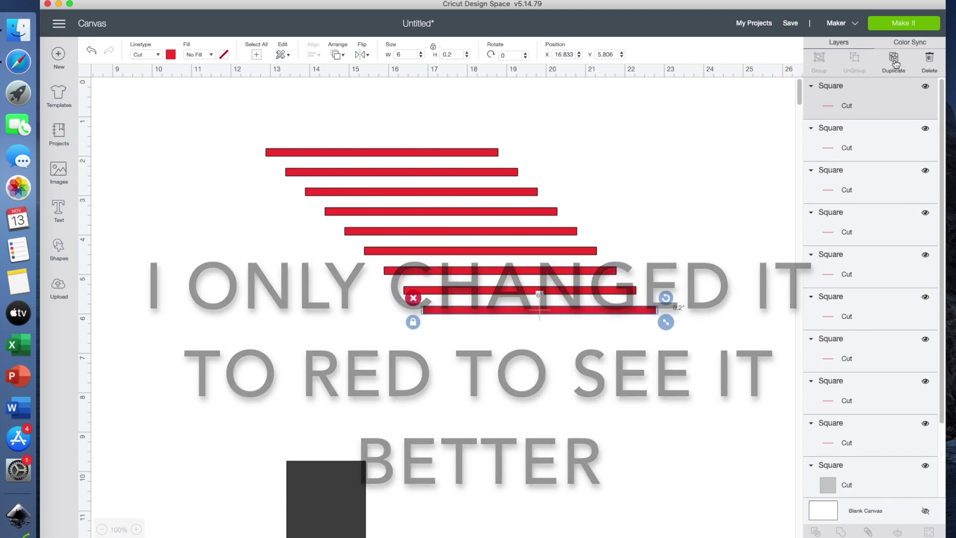
- Select all nine red strips and center them horizontally so they stack in one column
{"action": "left_click_drag", "start_coordinate": [217, 107], "coordinate": [688, 391]}
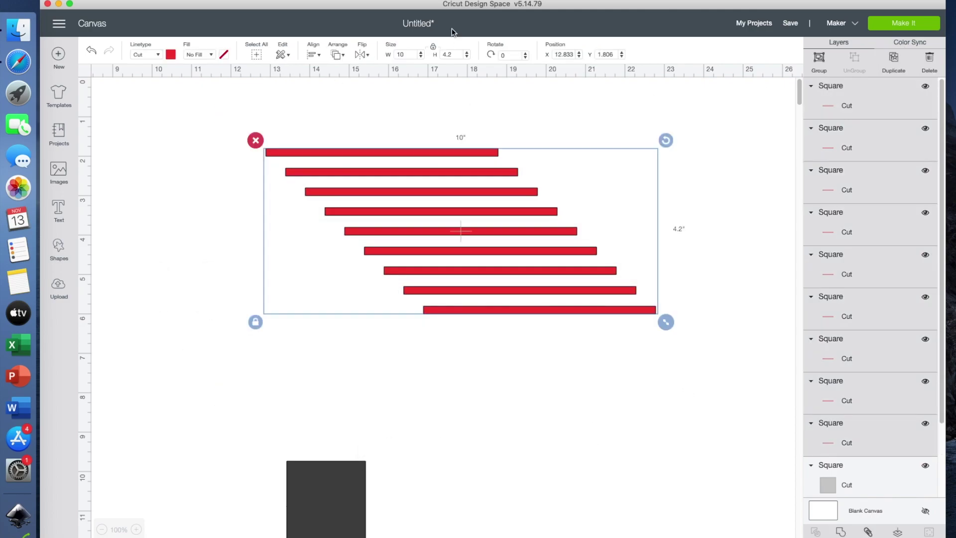
{"action": "left_click", "coordinate": [314, 54]}
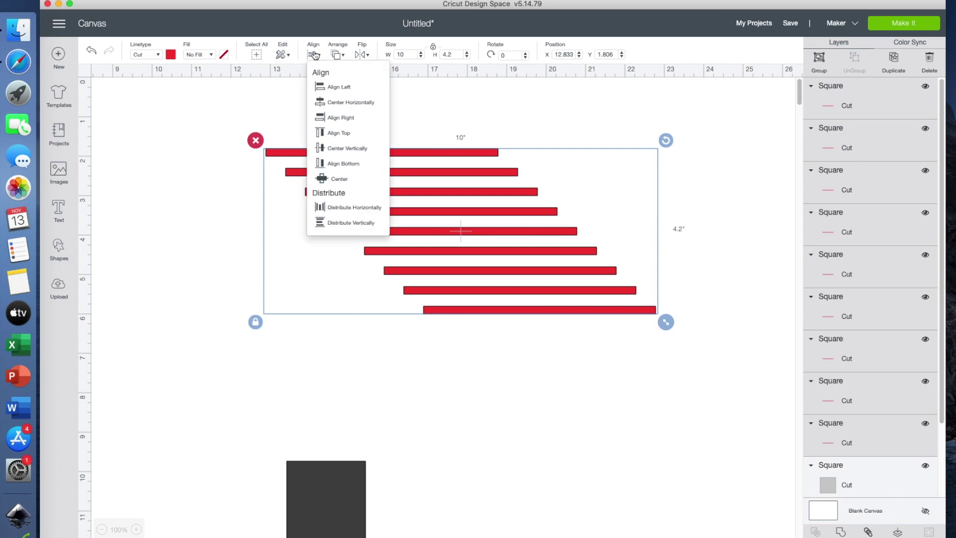
{"action": "left_click", "coordinate": [332, 102]}
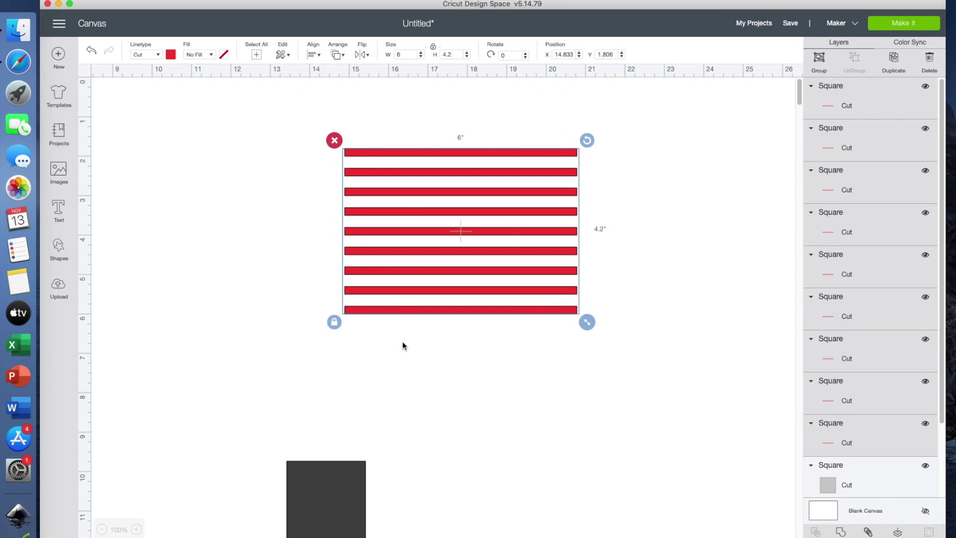
{"action": "left_click", "coordinate": [430, 367]}
- Move the bottom strip slightly up and the top strip between the next two, then center all nine strips horizontally again
{"action": "left_click_drag", "start_coordinate": [435, 309], "coordinate": [434, 301]}
{"action": "left_click_drag", "start_coordinate": [443, 151], "coordinate": [445, 183]}
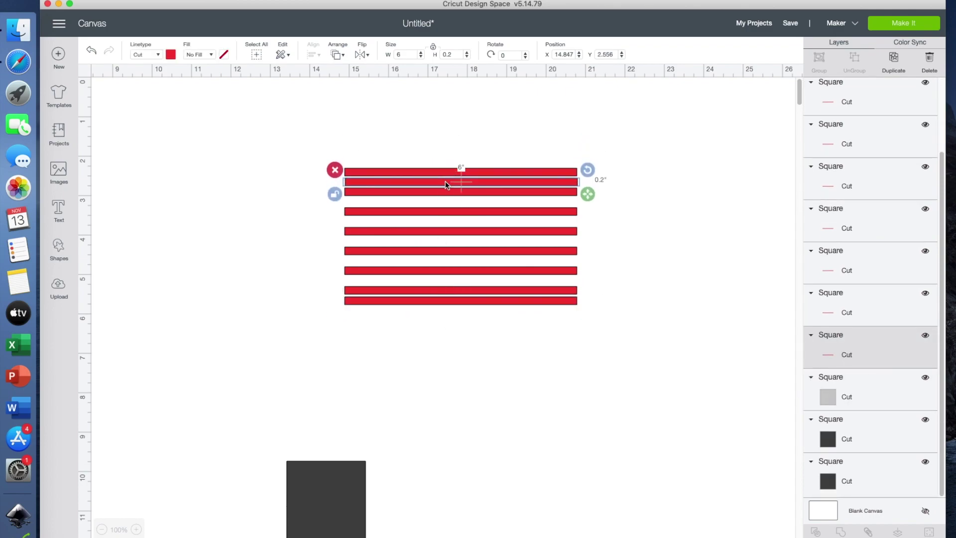
{"action": "left_click", "coordinate": [288, 303]}
{"action": "left_click_drag", "start_coordinate": [293, 122], "coordinate": [589, 346]}
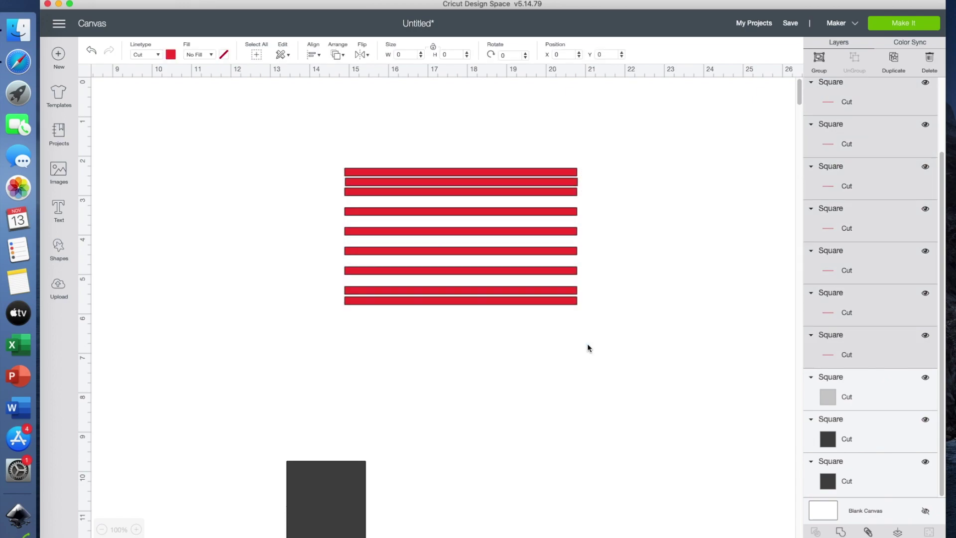
{"action": "left_click", "coordinate": [313, 55]}
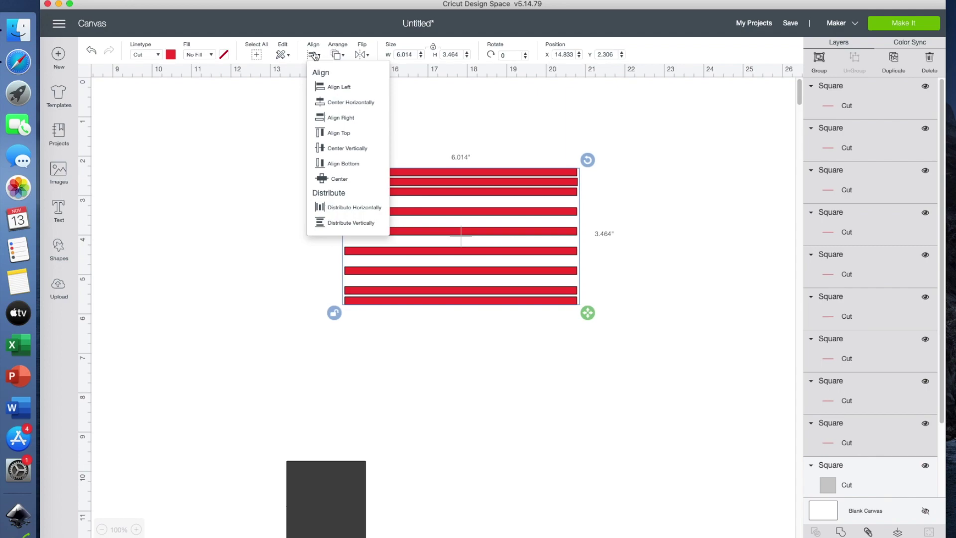
{"action": "left_click", "coordinate": [336, 106]}
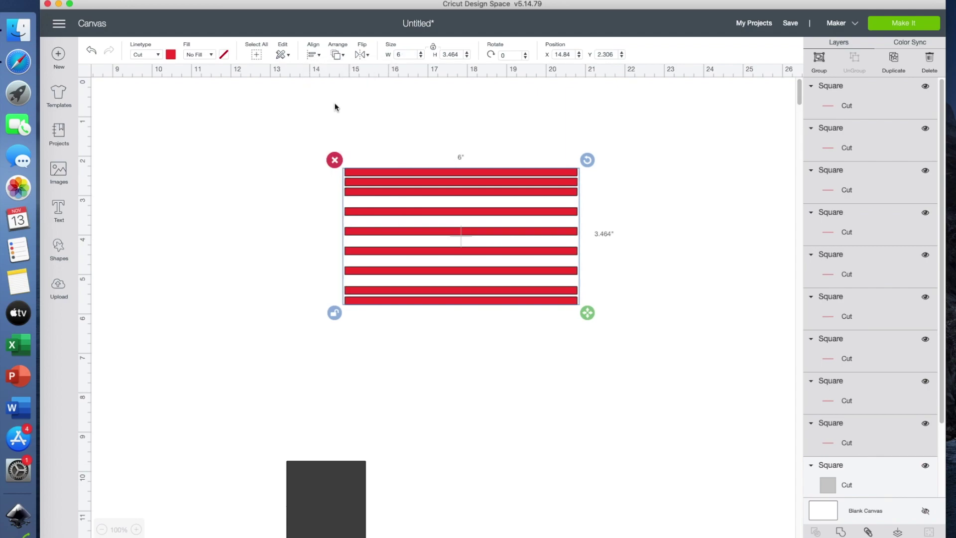
- Distribute the nine red strips vertically with equal spacing and clear the selection
{"action": "left_click", "coordinate": [315, 55]}
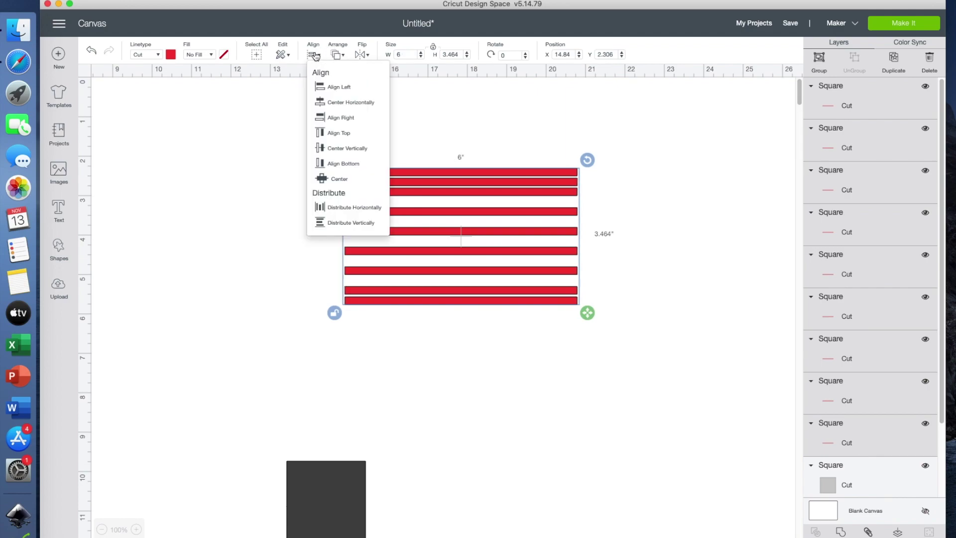
{"action": "left_click", "coordinate": [347, 227]}
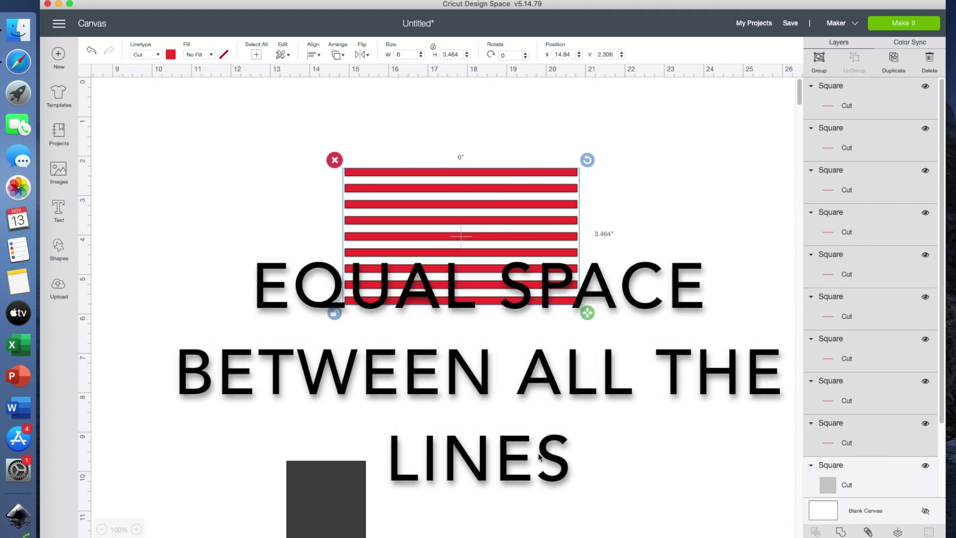
{"action": "left_click", "coordinate": [542, 452]}
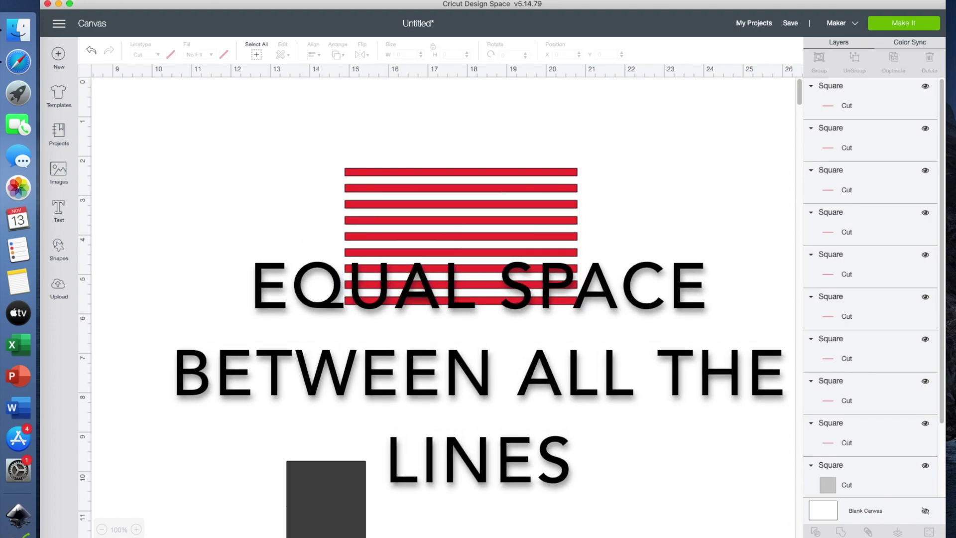
- Move the bottom red strip slightly up and the top strip slightly down, closer to their neighboring strips
{"action": "left_click", "coordinate": [495, 304]}
{"action": "left_click_drag", "start_coordinate": [495, 305], "coordinate": [495, 301]}
{"action": "left_click_drag", "start_coordinate": [502, 171], "coordinate": [515, 190]}
{"action": "left_click", "coordinate": [420, 357]}
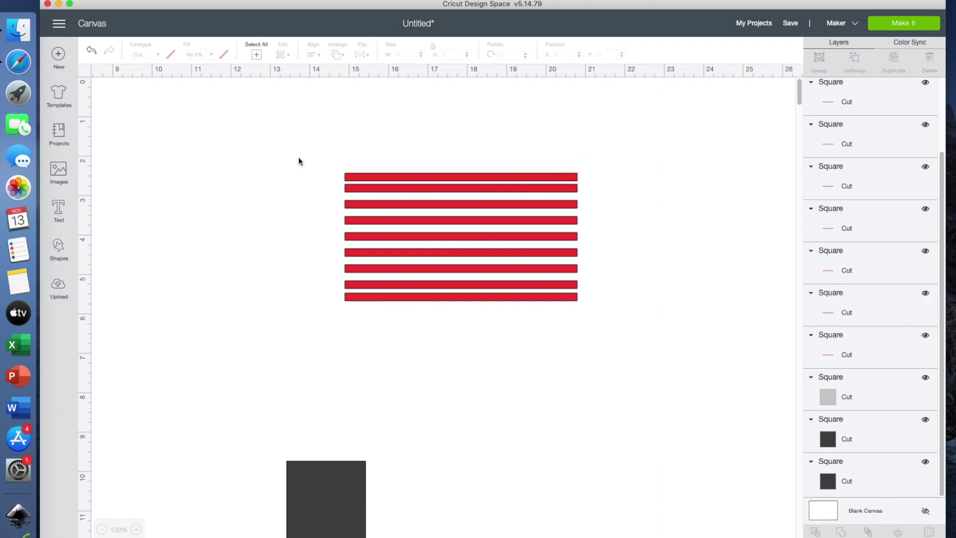
- Select all nine red strips, center them horizontally and distribute them vertically with equal spacing
{"action": "left_click_drag", "start_coordinate": [298, 152], "coordinate": [657, 421]}
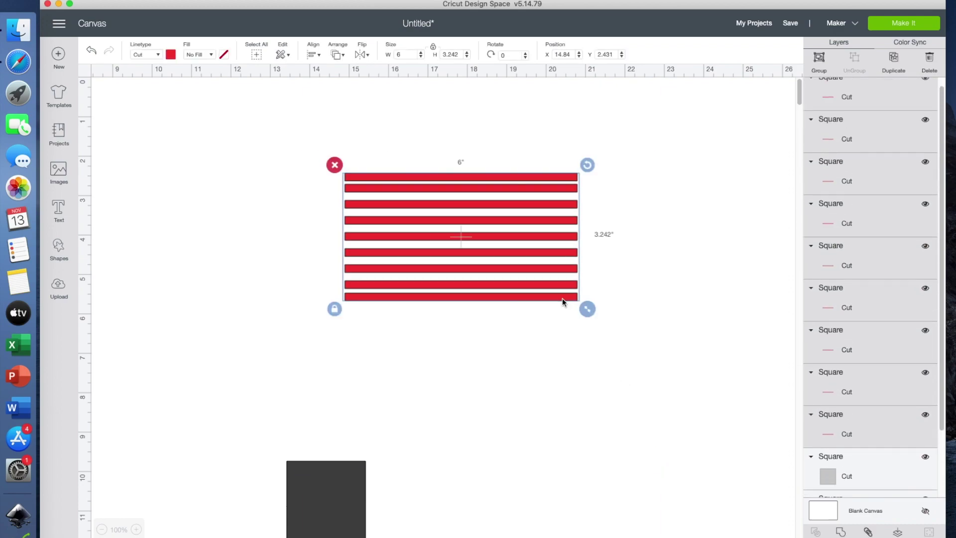
{"action": "left_click", "coordinate": [314, 57]}
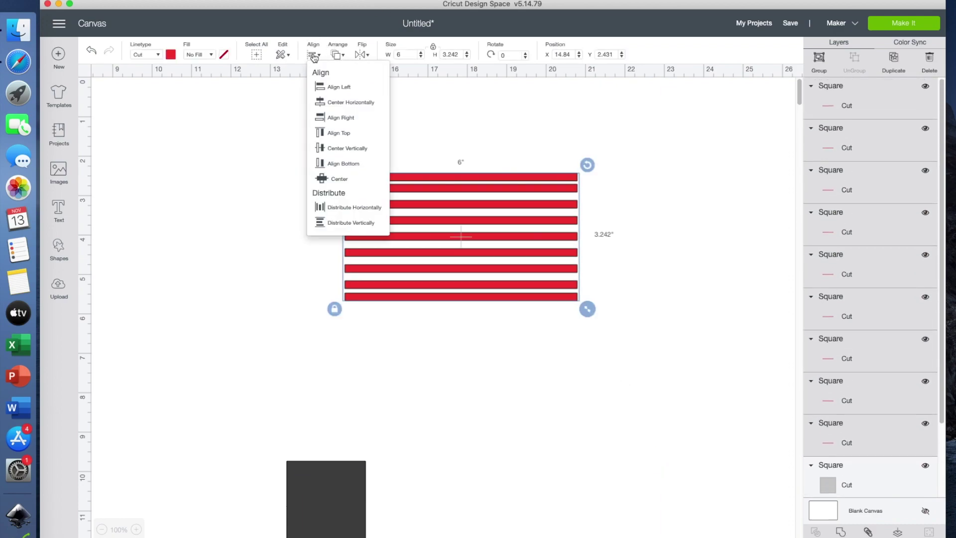
{"action": "left_click", "coordinate": [336, 102]}
{"action": "left_click", "coordinate": [315, 54]}
{"action": "left_click", "coordinate": [346, 222]}
{"action": "left_click", "coordinate": [411, 396]}
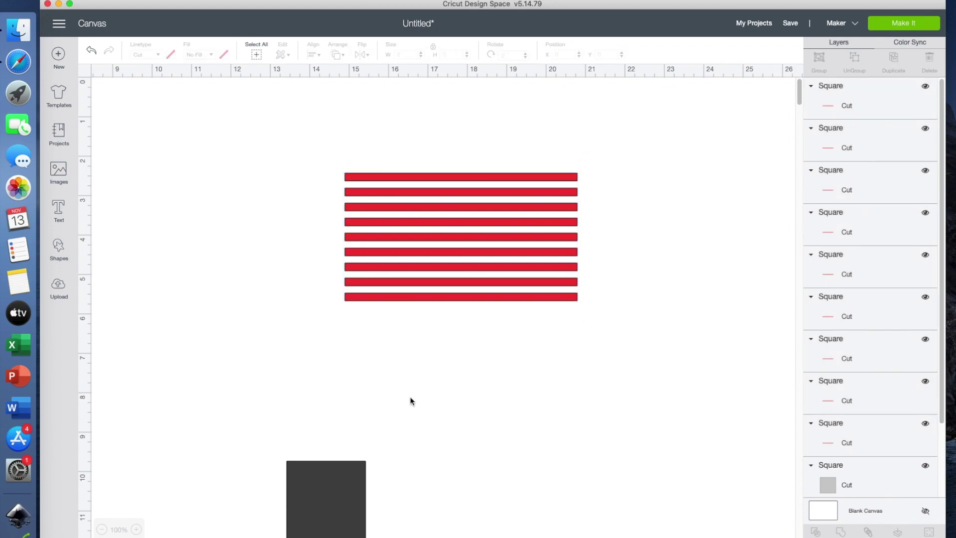
- Weld the nine evenly spaced red strips into a single shape
{"action": "left_click_drag", "start_coordinate": [298, 144], "coordinate": [589, 335]}
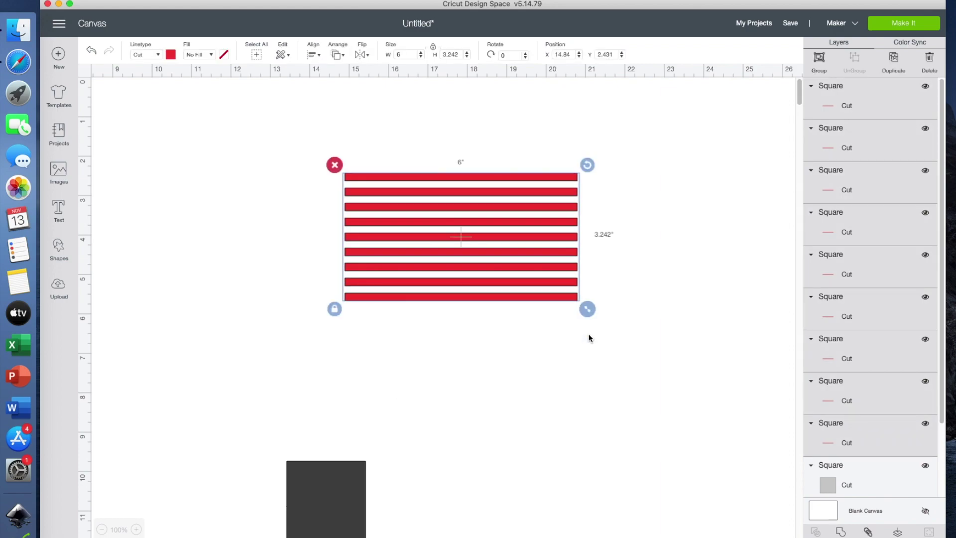
{"action": "left_click", "coordinate": [841, 531]}
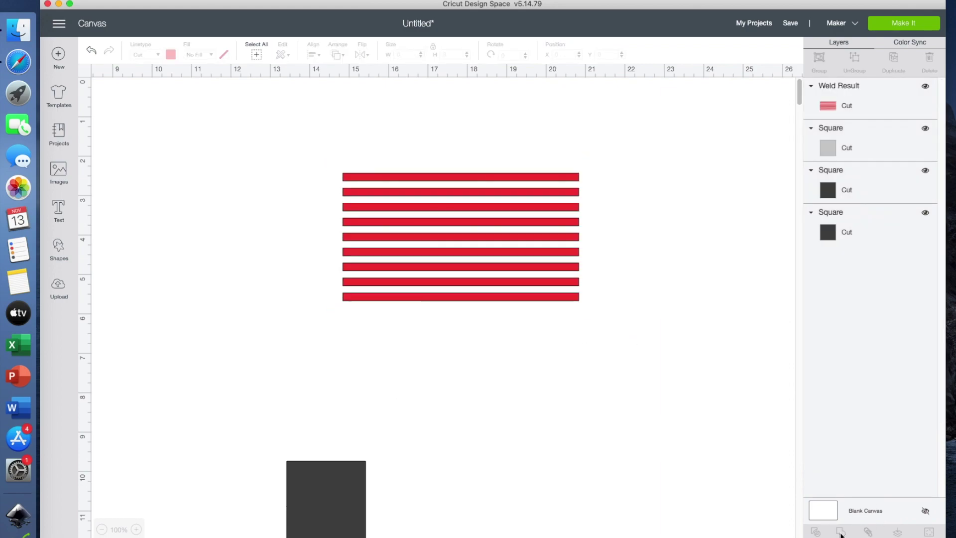
{"action": "scroll", "coordinate": [474, 342], "scroll_direction": "down", "scroll_amount": 2}
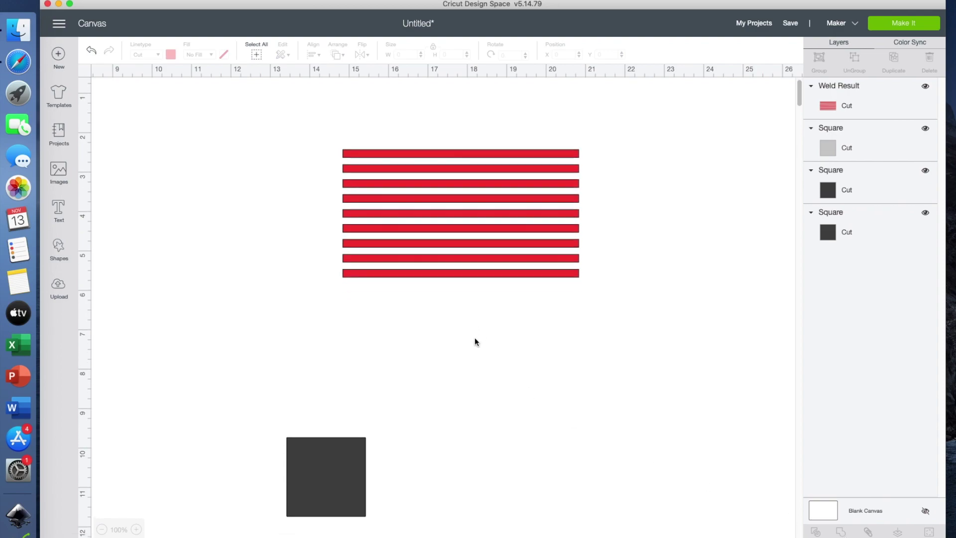
- Rotate the welded red strips 45 degrees and flip them horizontally
{"action": "left_click", "coordinate": [495, 272]}
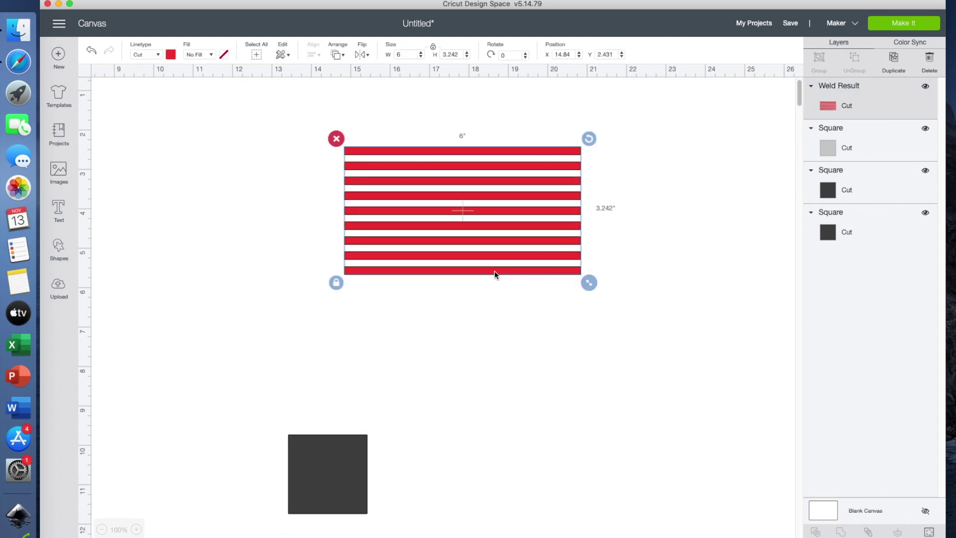
{"action": "left_click", "coordinate": [512, 55]}
{"action": "key", "text": "Return"}
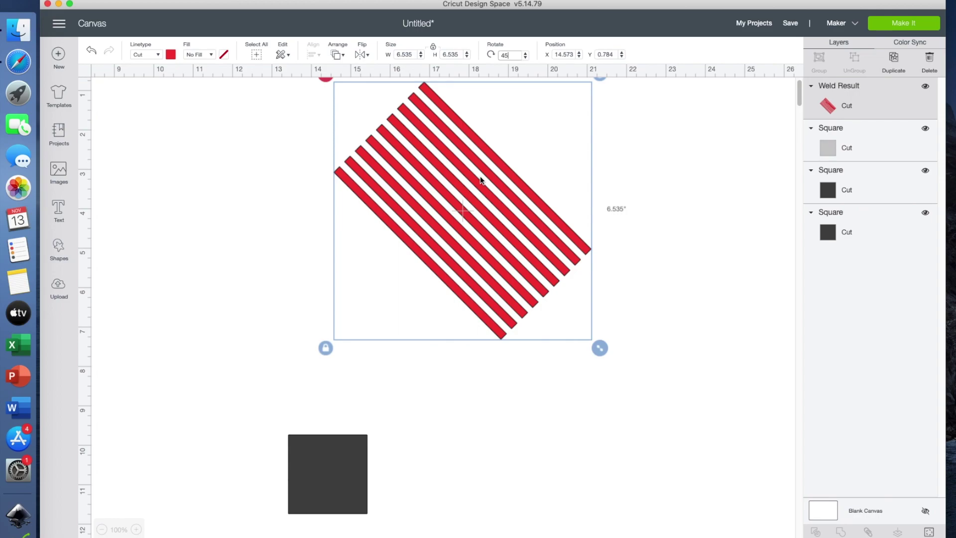
{"action": "left_click", "coordinate": [364, 55]}
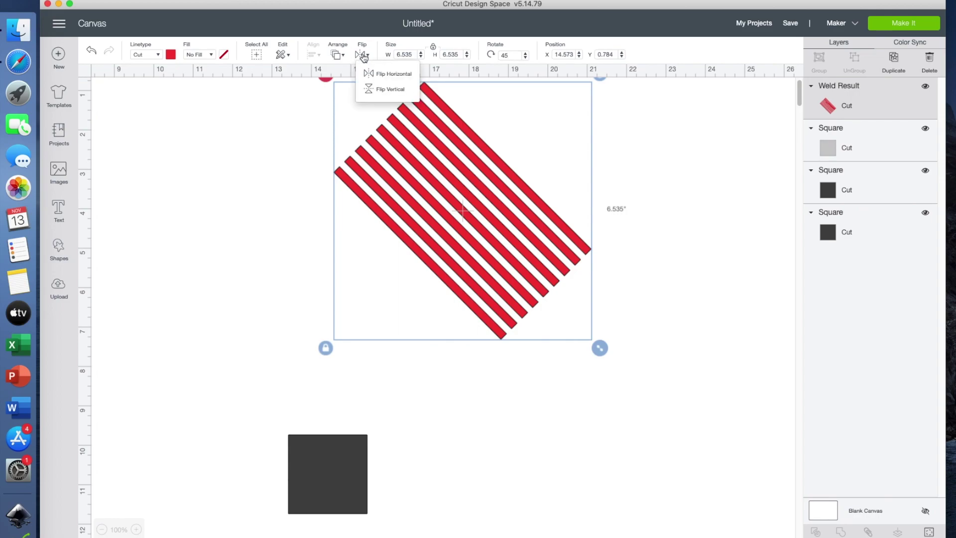
{"action": "left_click", "coordinate": [395, 74]}
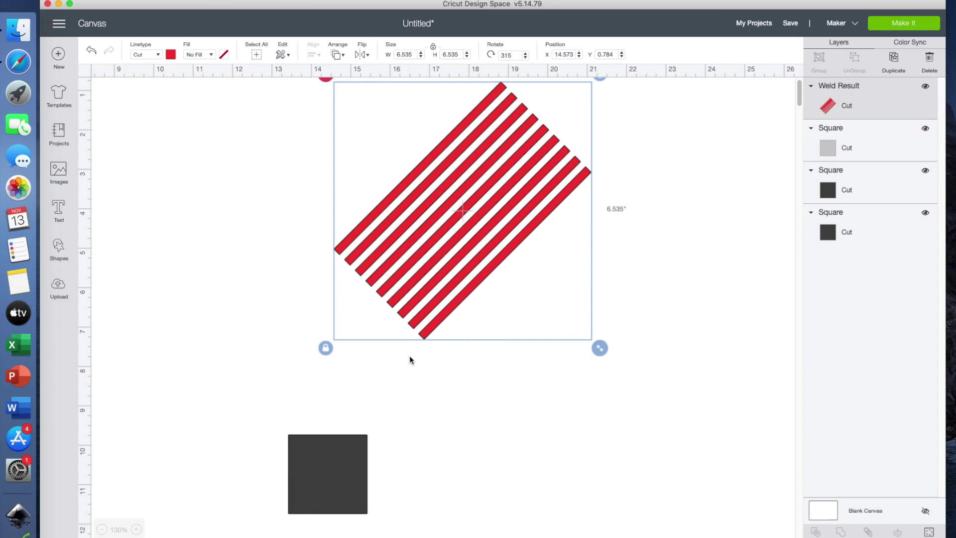
- Move the nearby dark square up and lay the diagonal red strips over it so they cover it corner to corner
{"action": "left_click_drag", "start_coordinate": [343, 446], "coordinate": [340, 434]}
{"action": "left_click_drag", "start_coordinate": [333, 342], "coordinate": [324, 311]}
{"action": "left_click", "coordinate": [468, 219]}
{"action": "left_click_drag", "start_coordinate": [468, 219], "coordinate": [346, 329]}
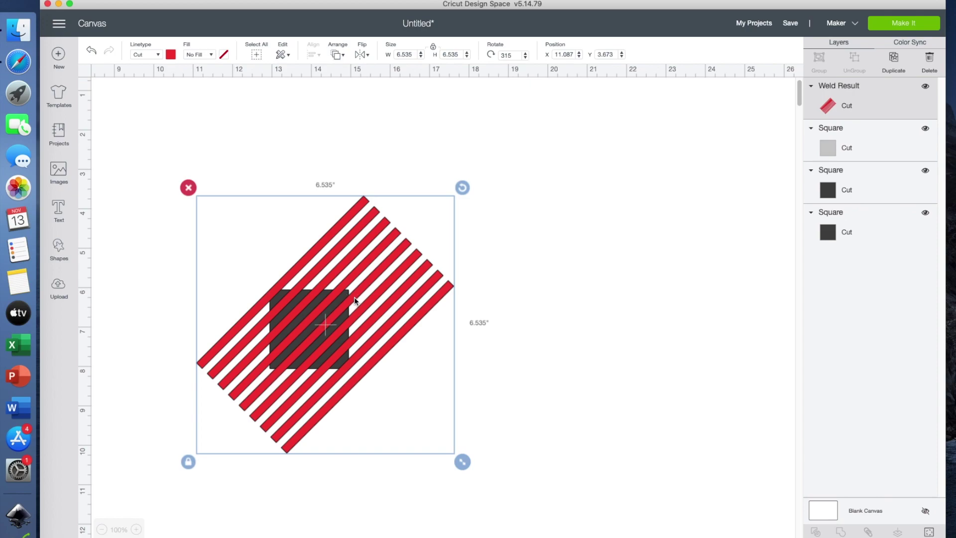
{"action": "left_click_drag", "start_coordinate": [359, 297], "coordinate": [358, 296]}
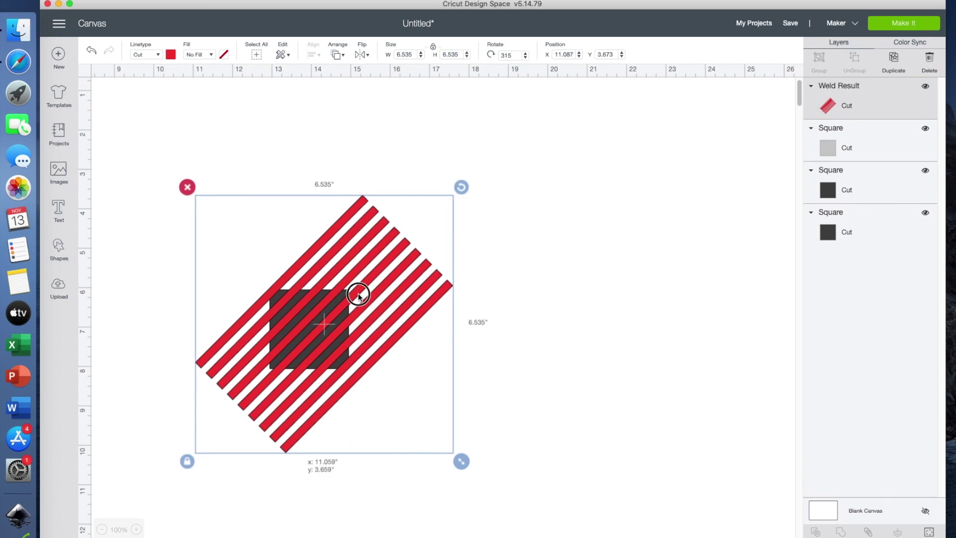
{"action": "left_click_drag", "start_coordinate": [359, 297], "coordinate": [359, 297]}
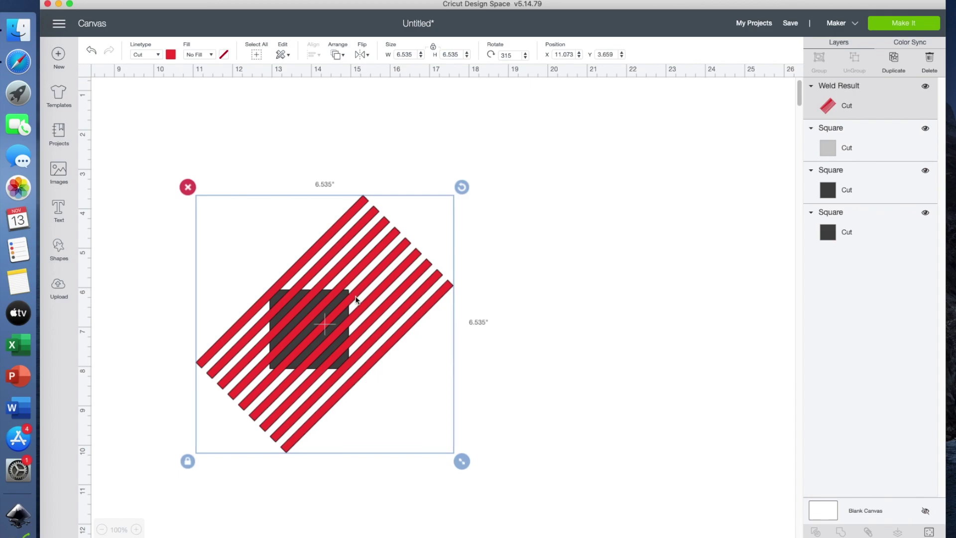
- Select the diagonal red strips together with the dark square beneath them and slice the two shapes
{"action": "left_click", "coordinate": [586, 337]}
{"action": "left_click_drag", "start_coordinate": [149, 170], "coordinate": [477, 487]}
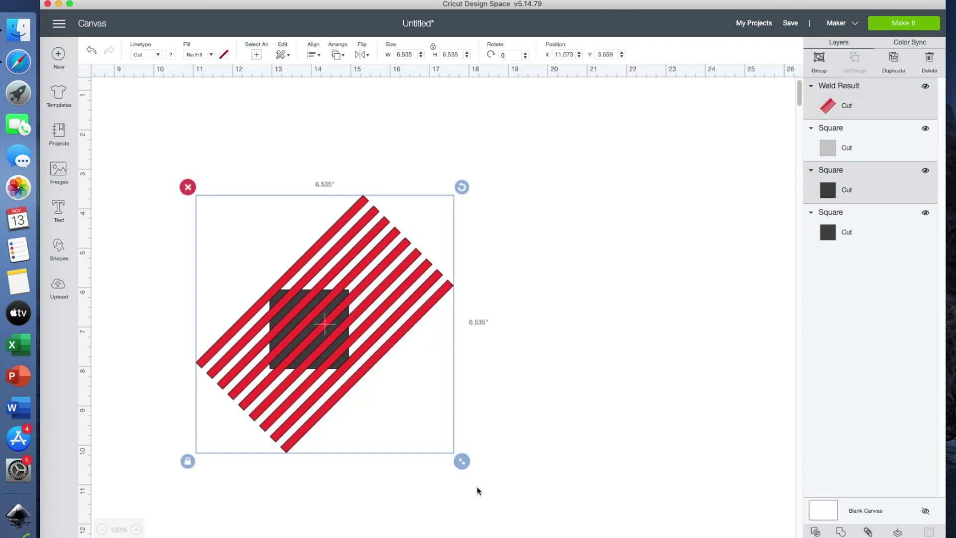
{"action": "left_click", "coordinate": [816, 532]}
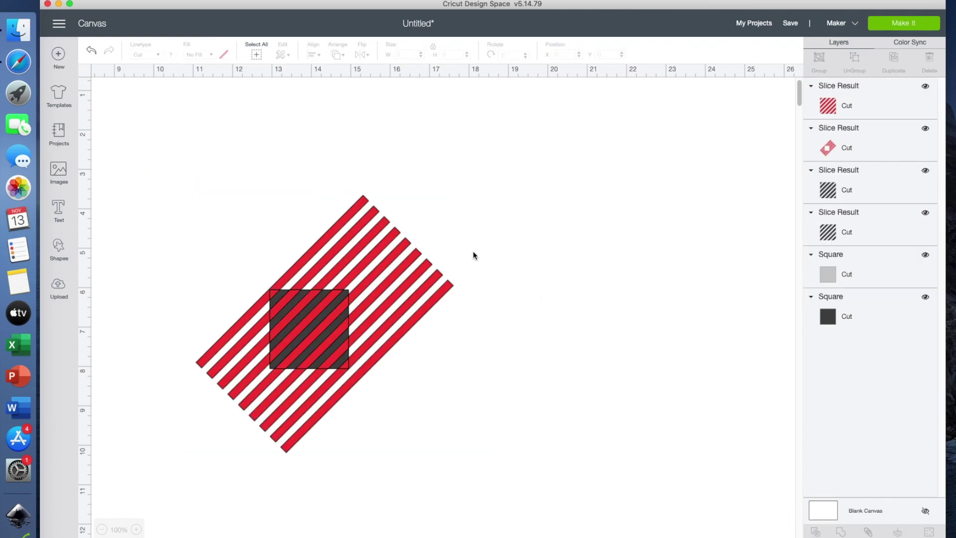
- Delete the leftover outer red strips and the sliced red striped square, and pull the two dark striped squares apart
{"action": "left_click", "coordinate": [417, 277]}
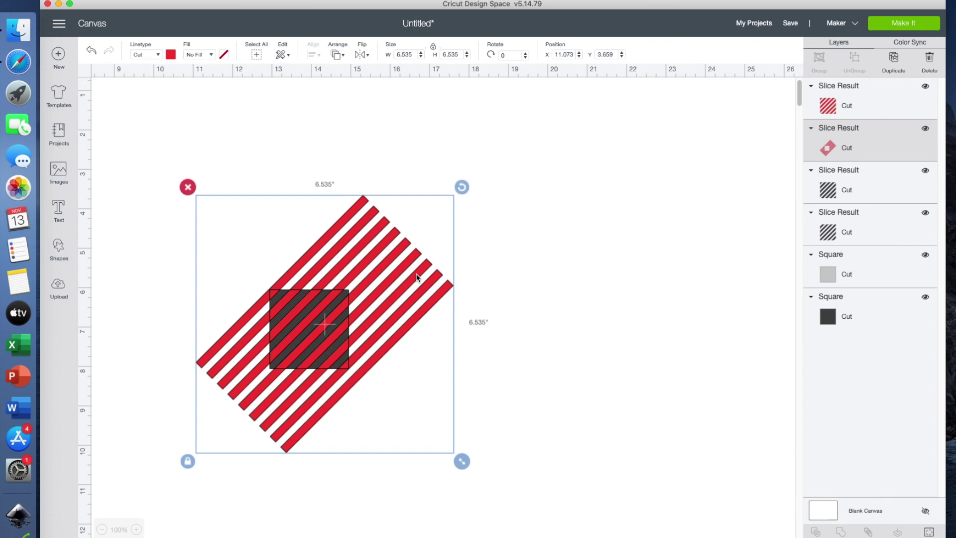
{"action": "key", "text": "Delete"}
{"action": "left_click_drag", "start_coordinate": [347, 305], "coordinate": [496, 220]}
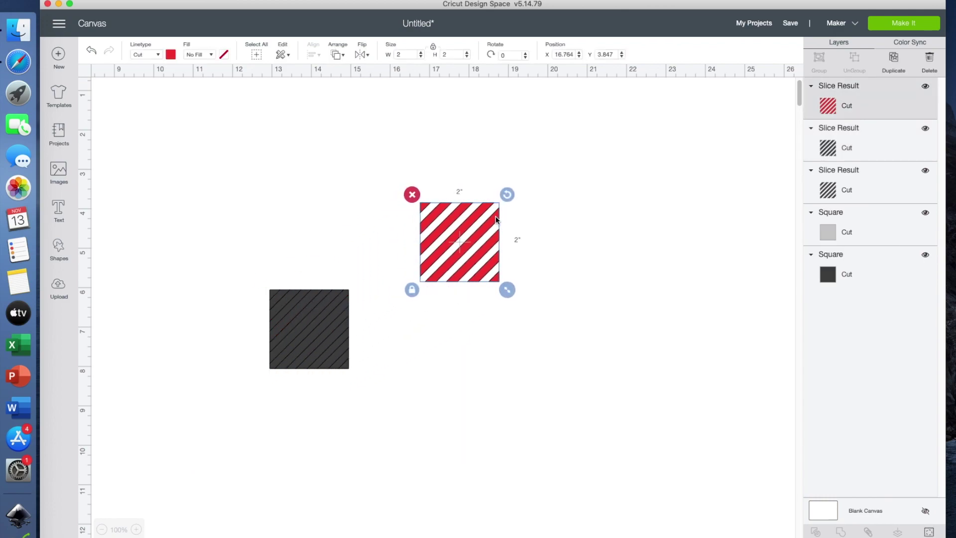
{"action": "left_click_drag", "start_coordinate": [346, 305], "coordinate": [477, 363]}
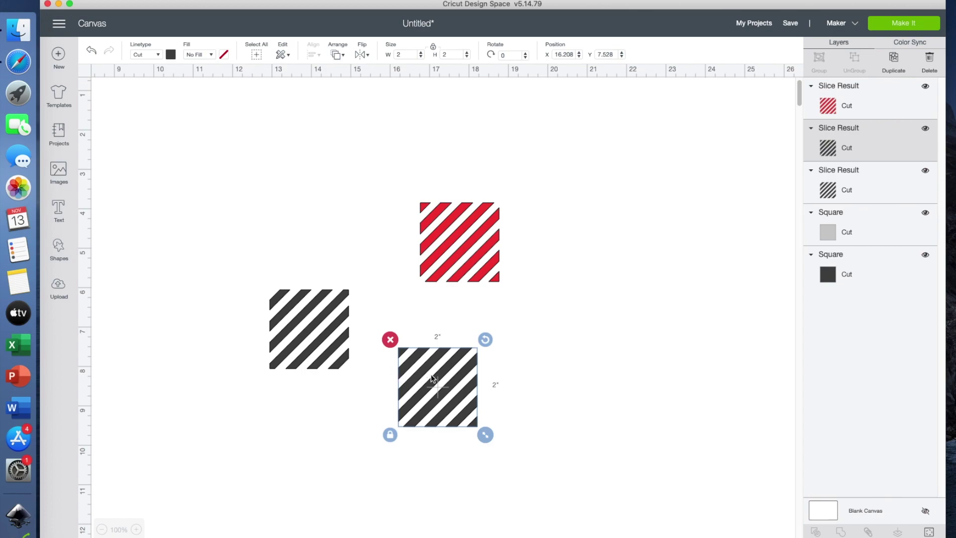
{"action": "left_click", "coordinate": [468, 249]}
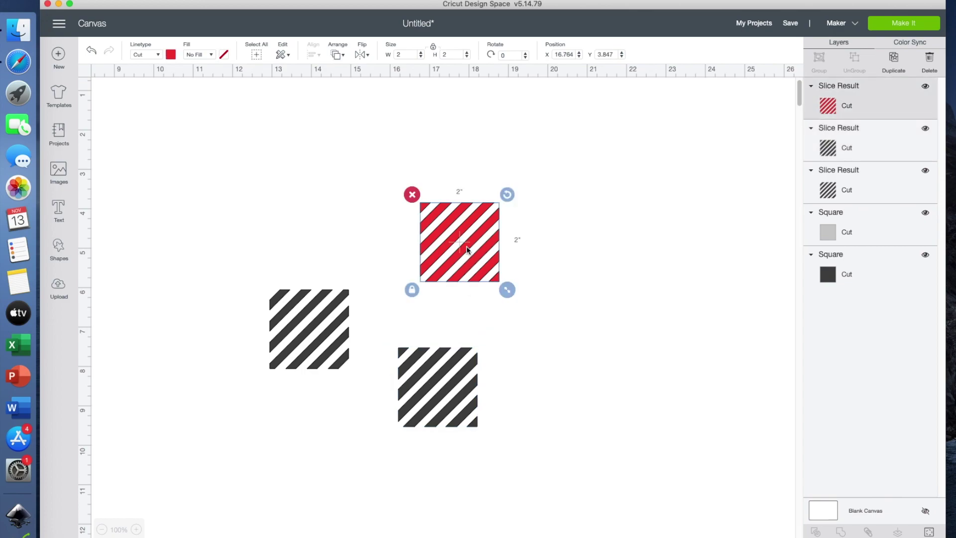
{"action": "key", "text": "Delete"}
- Move one dark striped square out of the way to an empty canvas area and bring the other closer to the solid squares
{"action": "left_click_drag", "start_coordinate": [292, 301], "coordinate": [646, 381]}
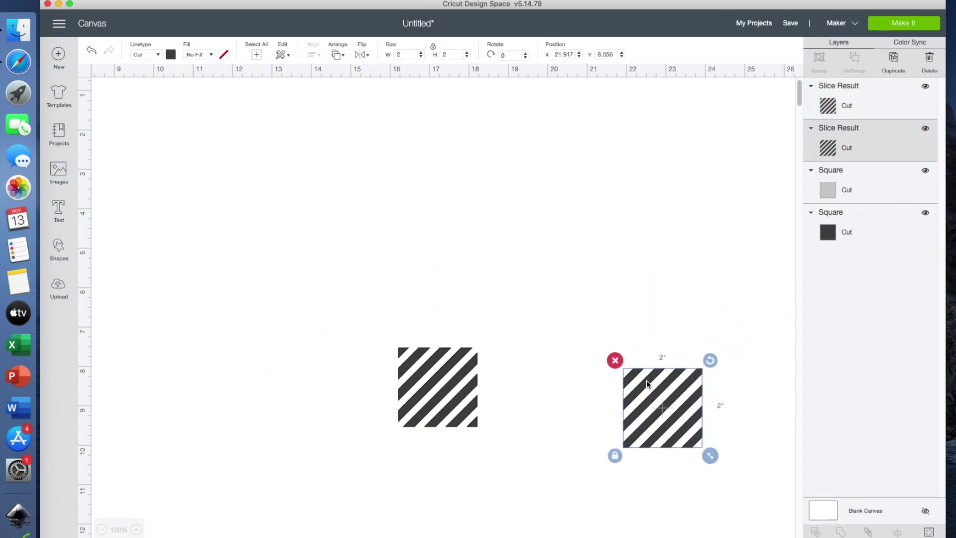
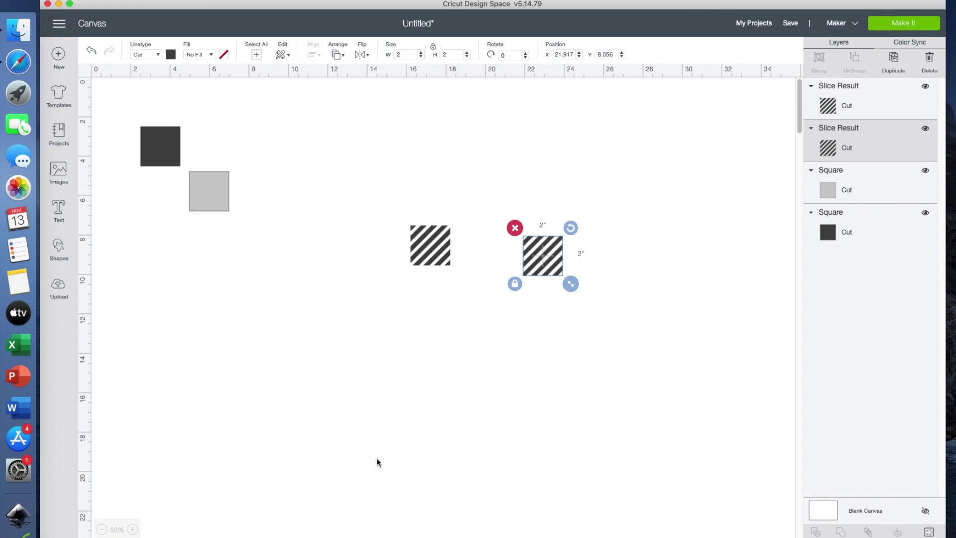
{"action": "key", "text": "super+z"}
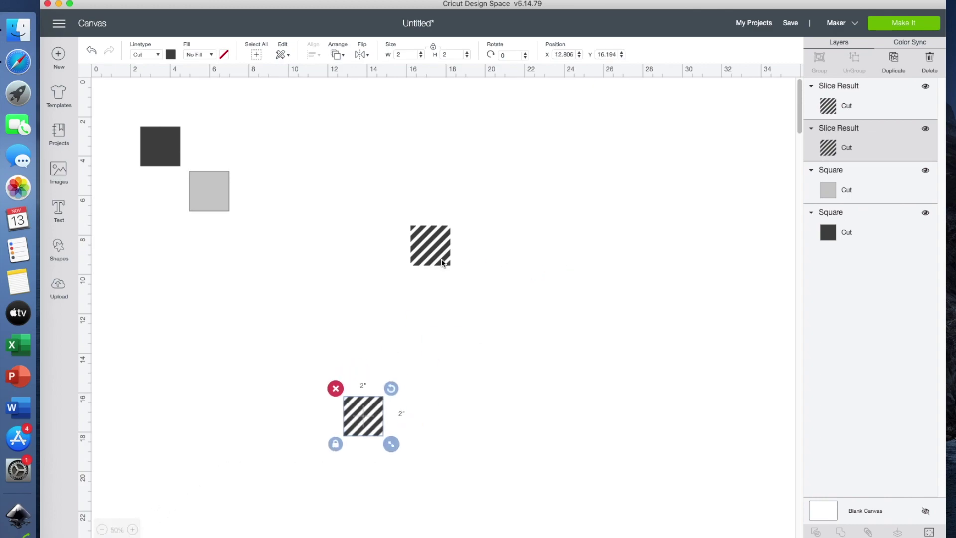
{"action": "key", "text": "super+z"}
- Place the striped square beside the dark square above the light gray one, and put a duplicate of it below the dark square
{"action": "left_click", "coordinate": [132, 529]}
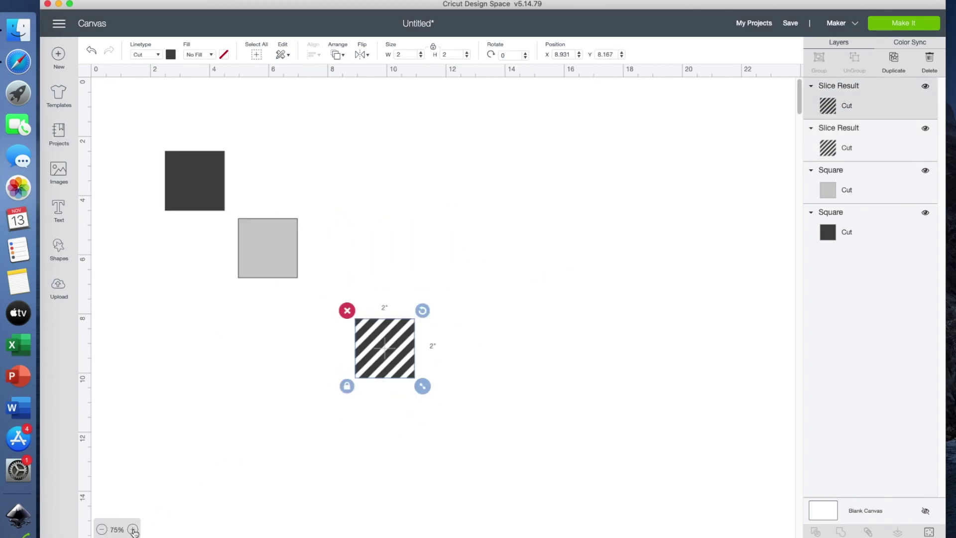
{"action": "left_click_drag", "start_coordinate": [389, 348], "coordinate": [269, 186]}
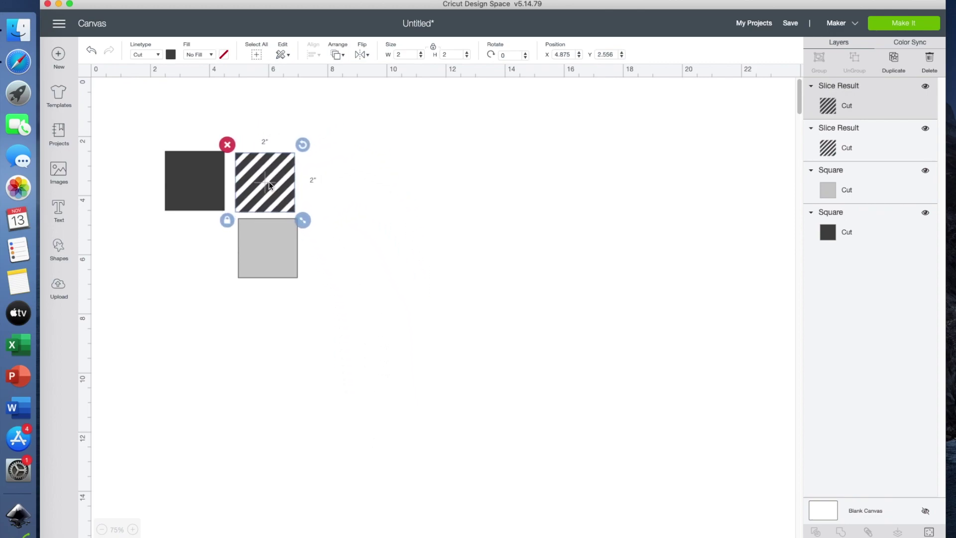
{"action": "left_click", "coordinate": [894, 59]}
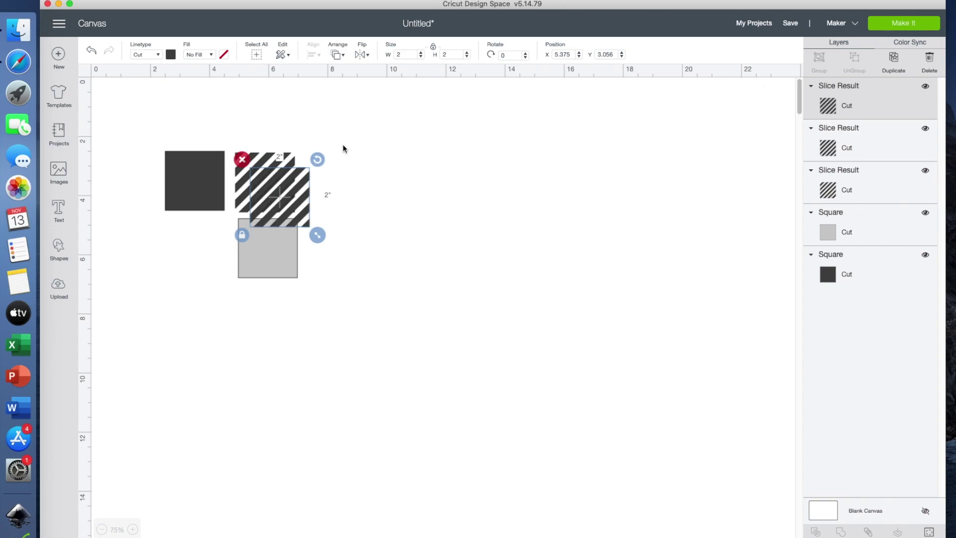
{"action": "left_click_drag", "start_coordinate": [288, 191], "coordinate": [207, 241]}
- Change the solid dark square's material color to red
{"action": "left_click", "coordinate": [133, 529]}
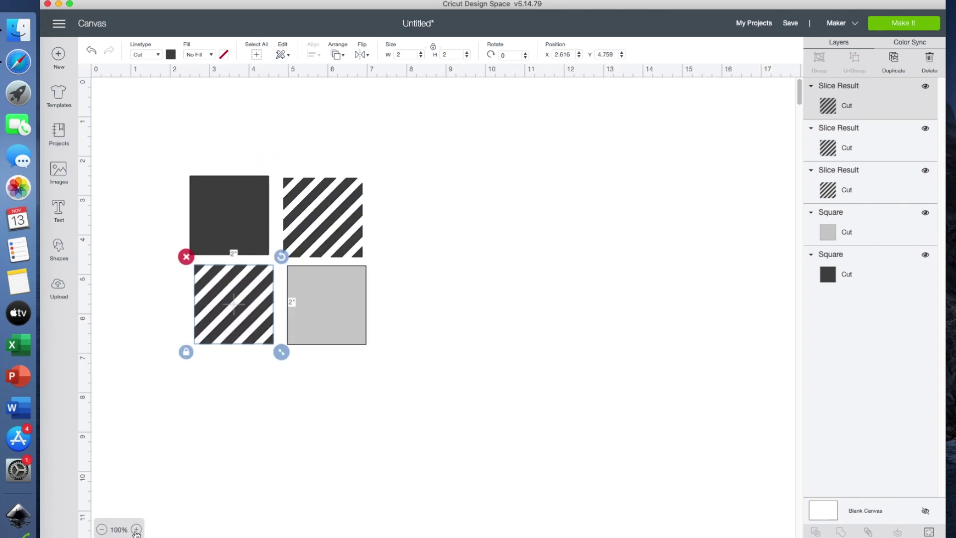
{"action": "left_click", "coordinate": [136, 530]}
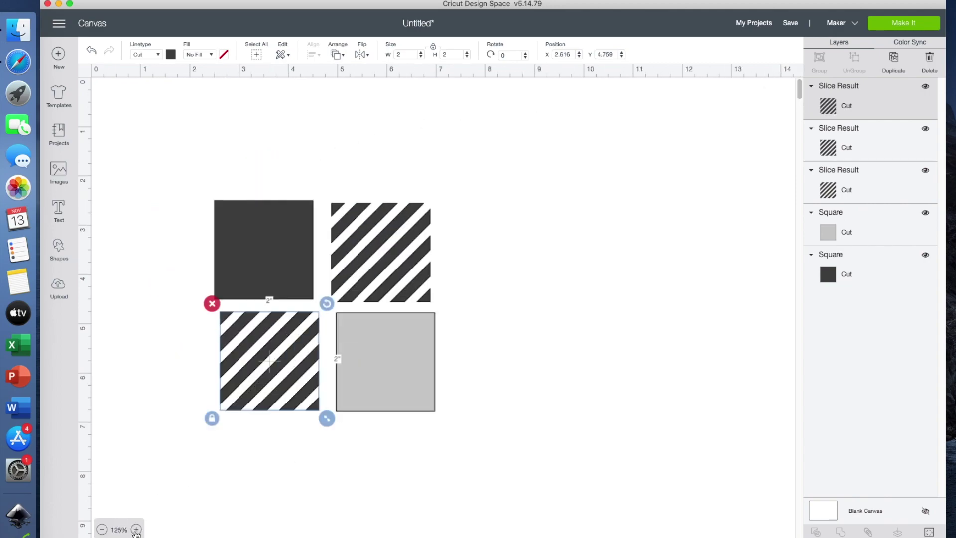
{"action": "left_click", "coordinate": [264, 239]}
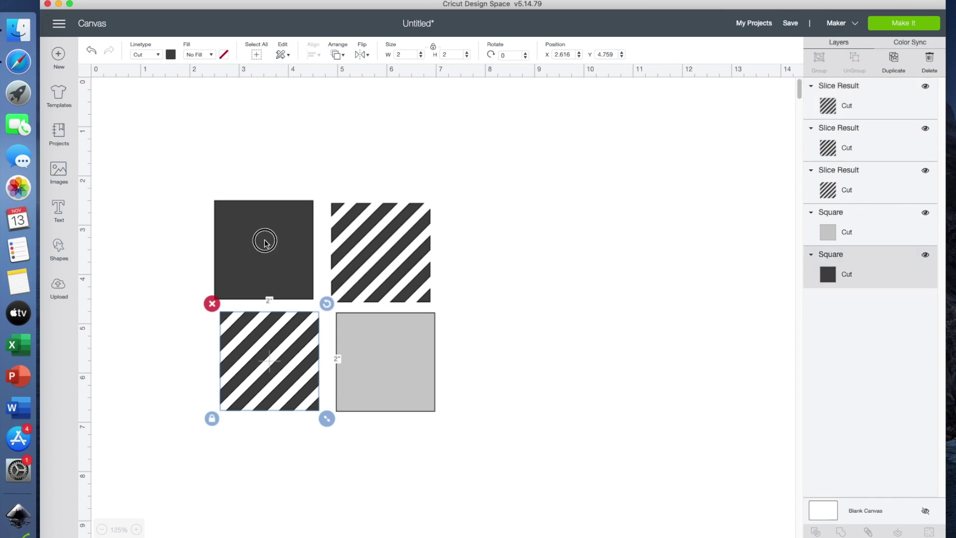
{"action": "left_click", "coordinate": [170, 54]}
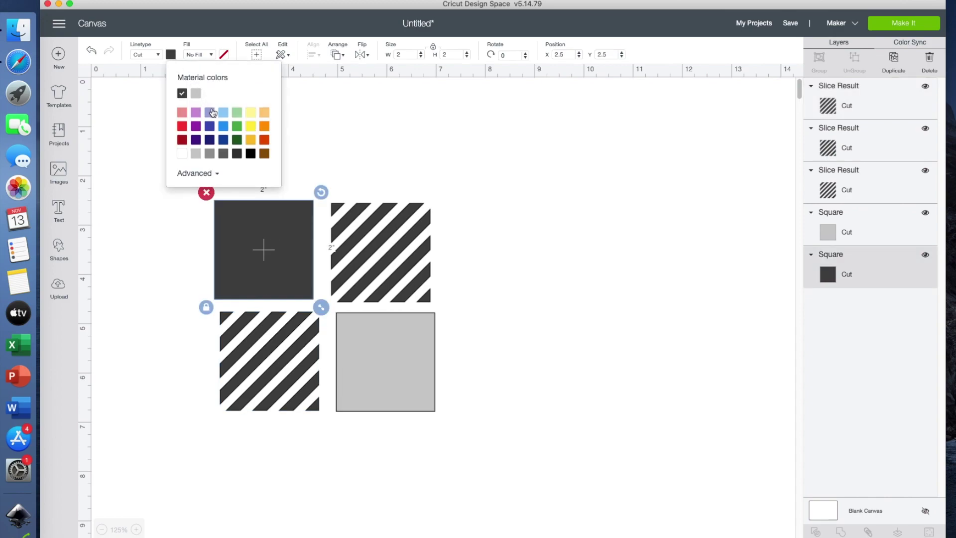
{"action": "left_click", "coordinate": [182, 127]}
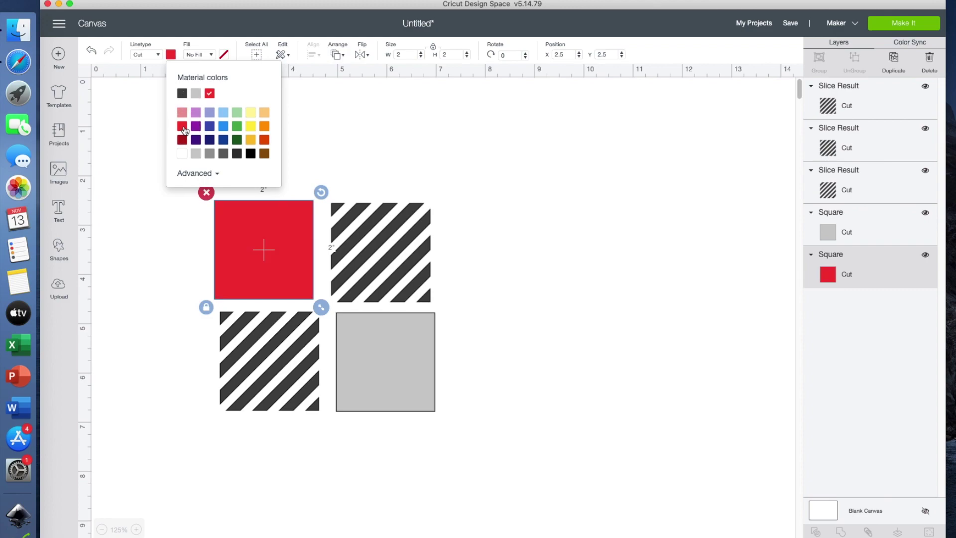
- Change the material color of both striped squares in the two-by-two layout to red and clear the selection
{"action": "left_click", "coordinate": [371, 224]}
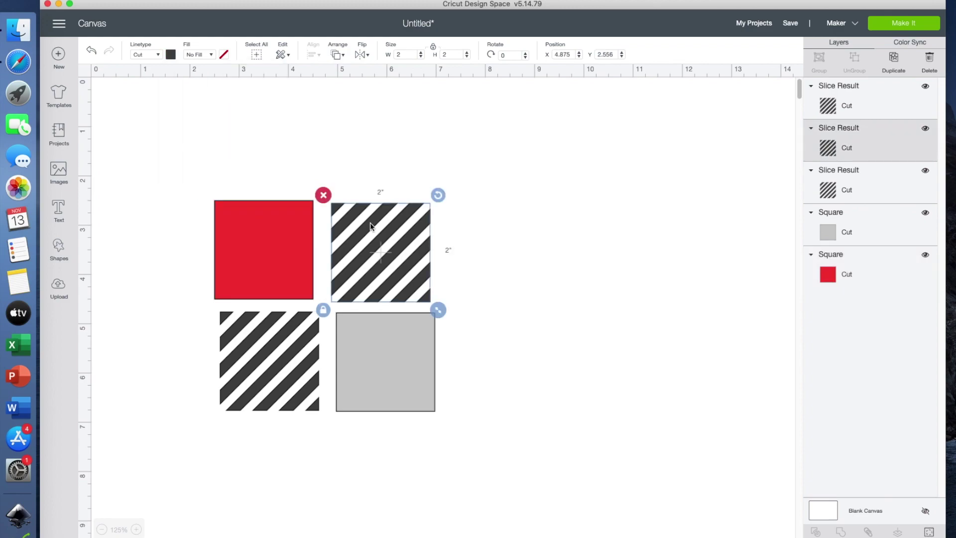
{"action": "left_click", "coordinate": [171, 55]}
{"action": "left_click", "coordinate": [182, 126]}
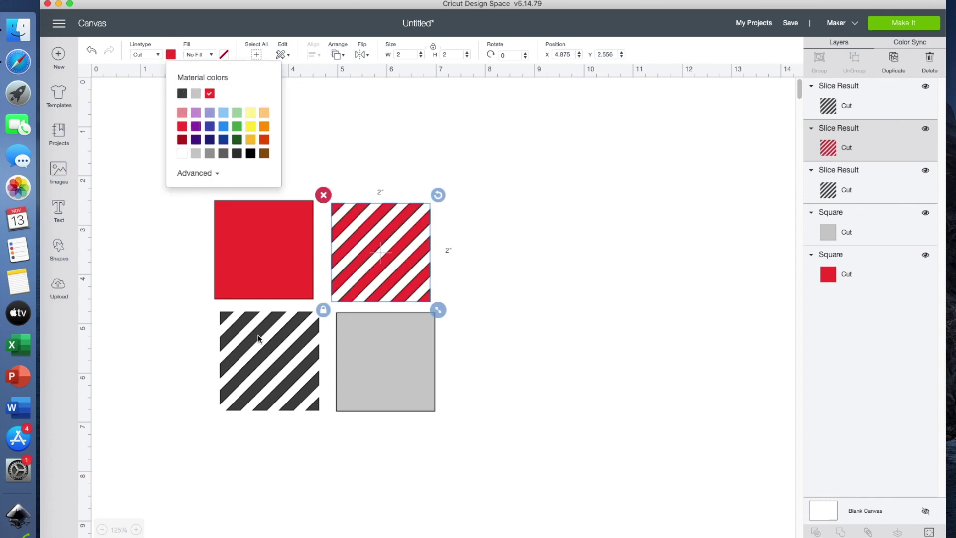
{"action": "left_click", "coordinate": [258, 335]}
{"action": "left_click", "coordinate": [171, 54]}
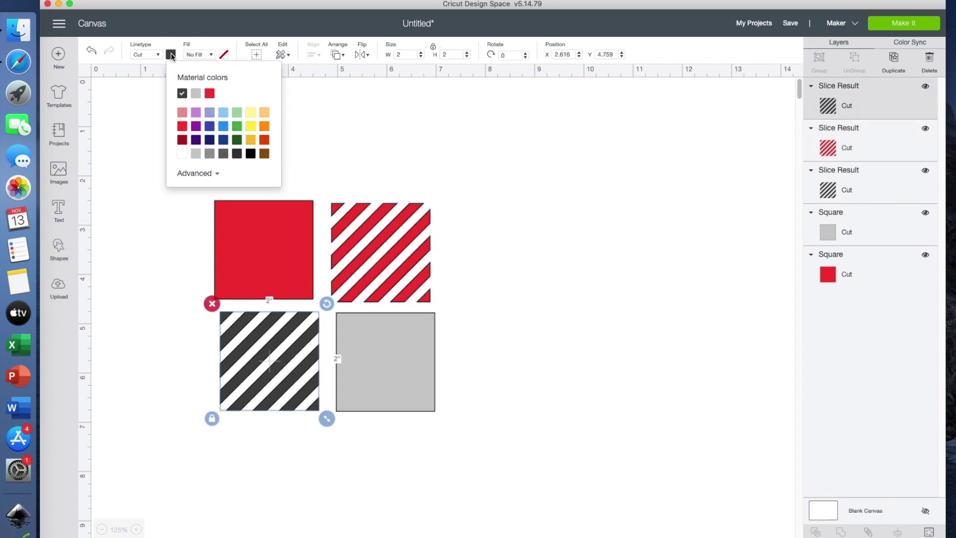
{"action": "left_click", "coordinate": [183, 126]}
{"action": "left_click", "coordinate": [464, 208]}
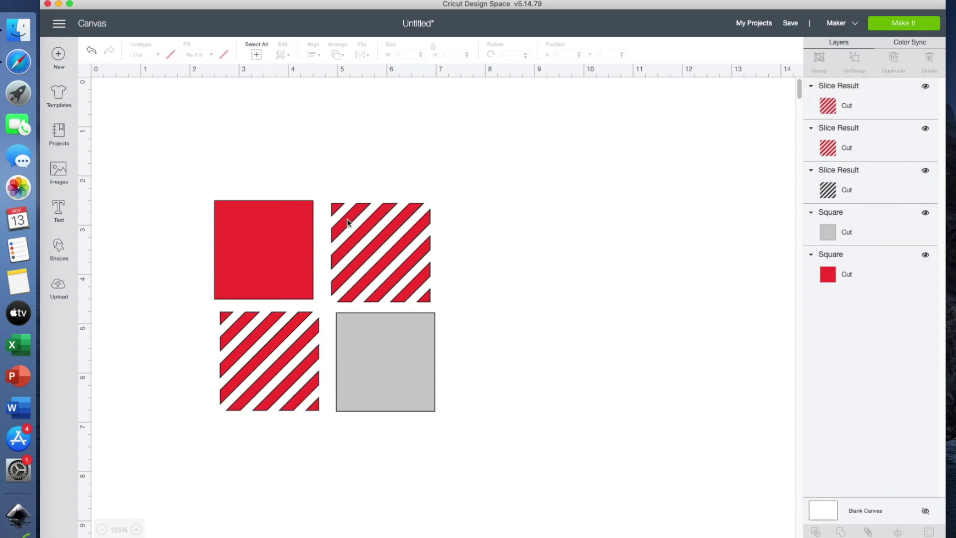
- Move the upper red striped square flush against the right edge of the solid red square
{"action": "left_click_drag", "start_coordinate": [380, 235], "coordinate": [313, 220]}
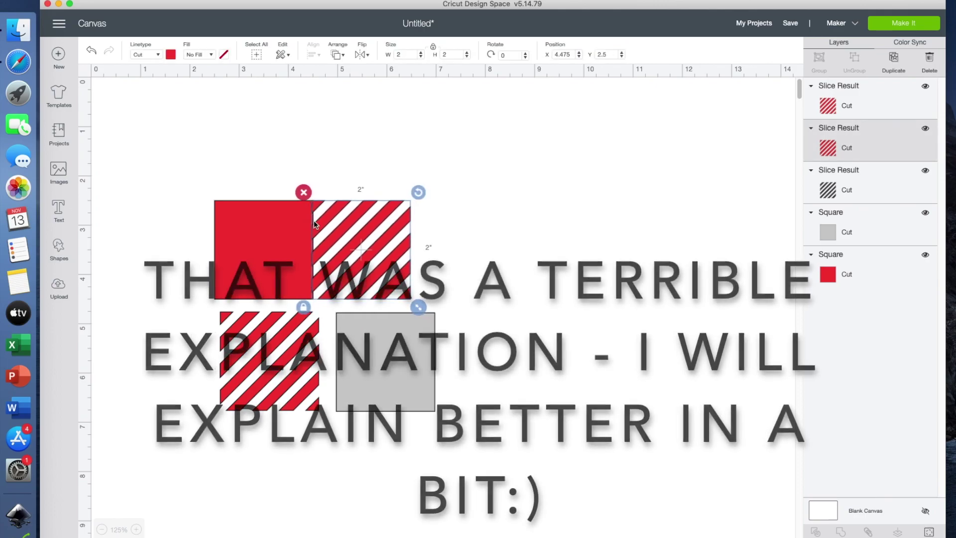
{"action": "left_click", "coordinate": [472, 196]}
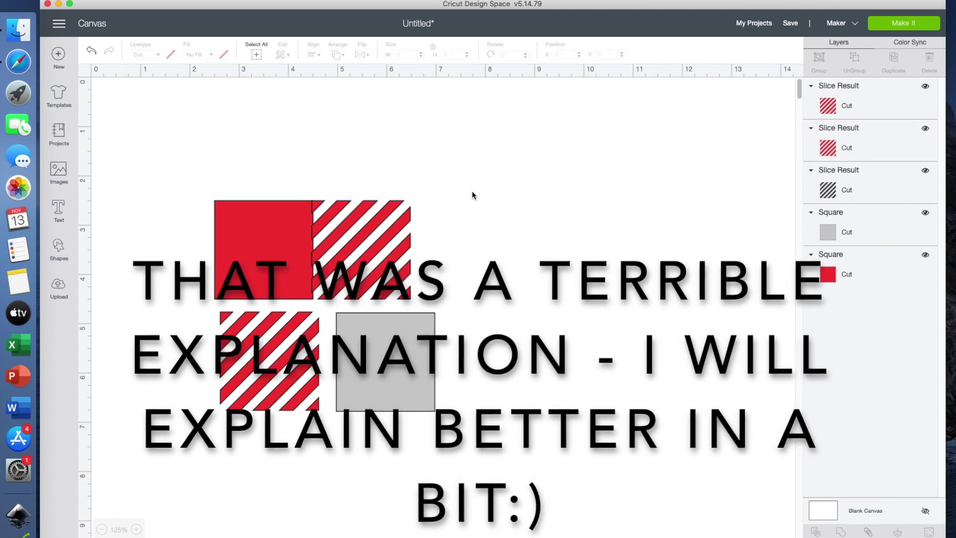
{"action": "left_click", "coordinate": [357, 245]}
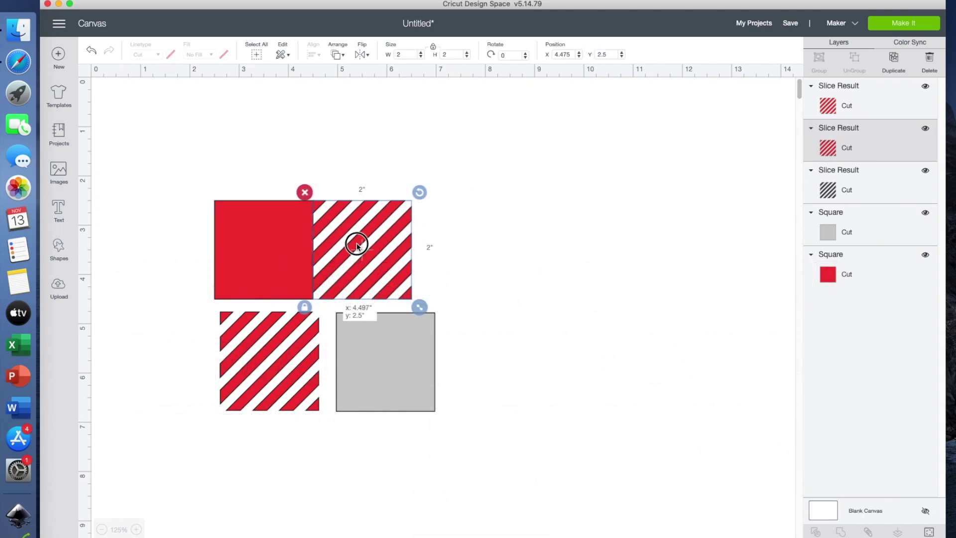
{"action": "left_click", "coordinate": [513, 212]}
- Align the tops of the solid red square and the adjoining striped square, and weld them together
{"action": "left_click_drag", "start_coordinate": [178, 121], "coordinate": [455, 302]}
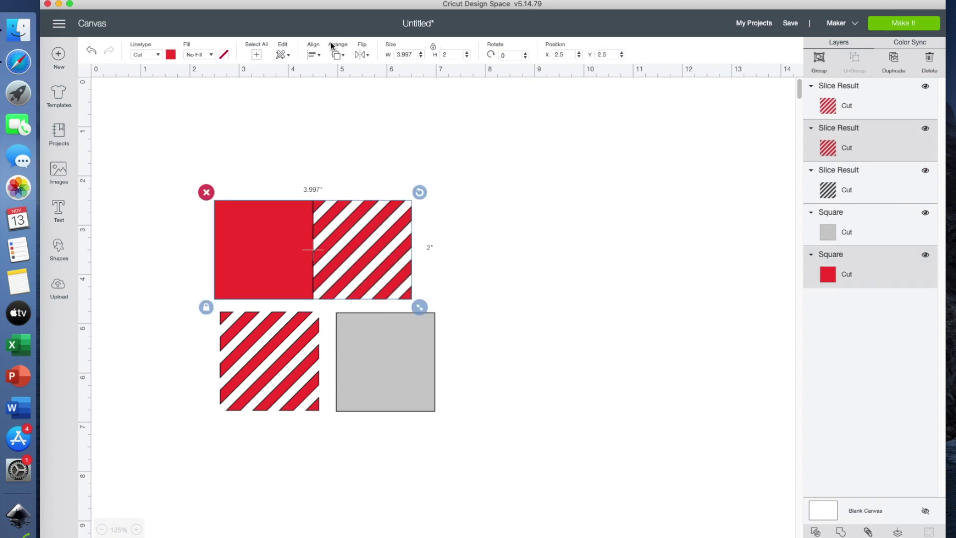
{"action": "left_click", "coordinate": [314, 55]}
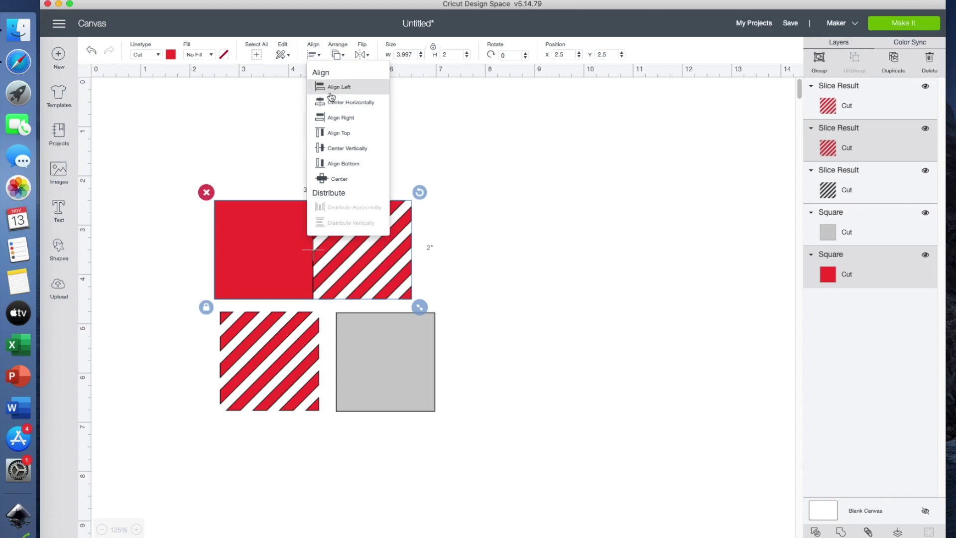
{"action": "left_click", "coordinate": [334, 133]}
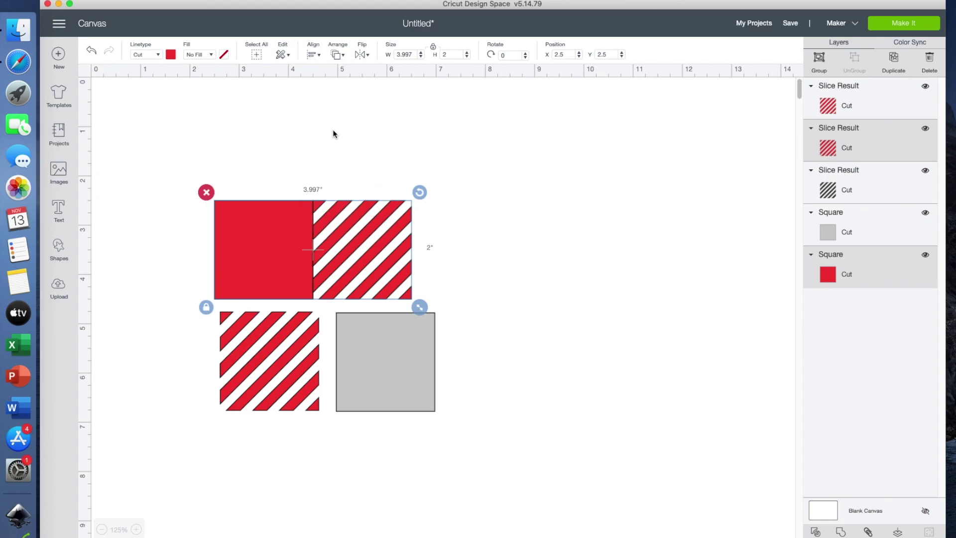
{"action": "left_click", "coordinate": [841, 532]}
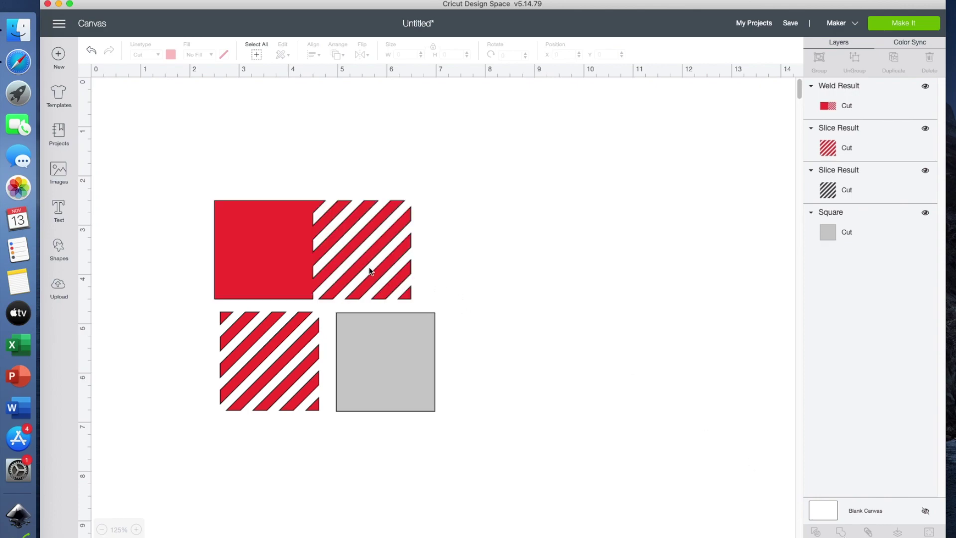
- Place the remaining red striped square directly under the solid red square, left-align it with the welded piece, and weld them together
{"action": "left_click_drag", "start_coordinate": [269, 326], "coordinate": [264, 314]}
{"action": "left_click", "coordinate": [169, 360]}
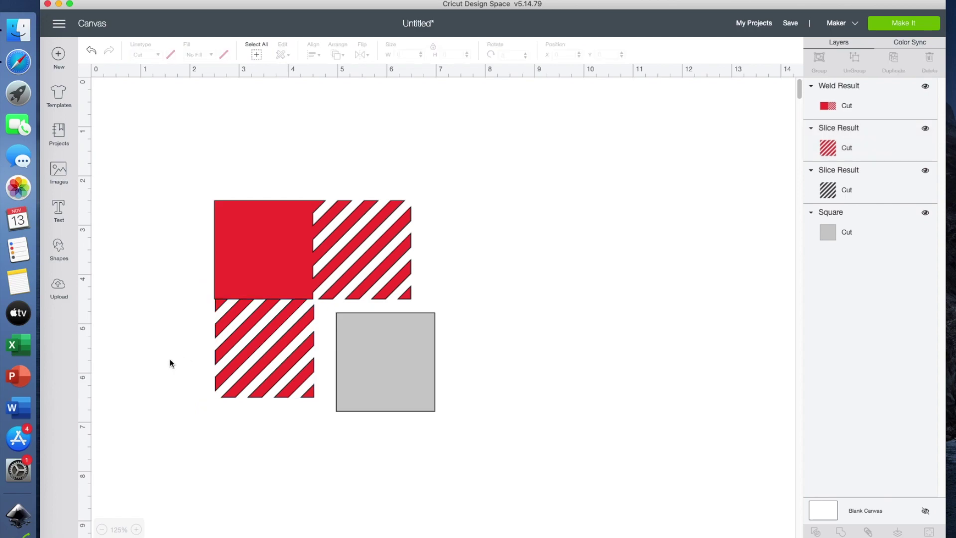
{"action": "left_click_drag", "start_coordinate": [176, 162], "coordinate": [254, 417]}
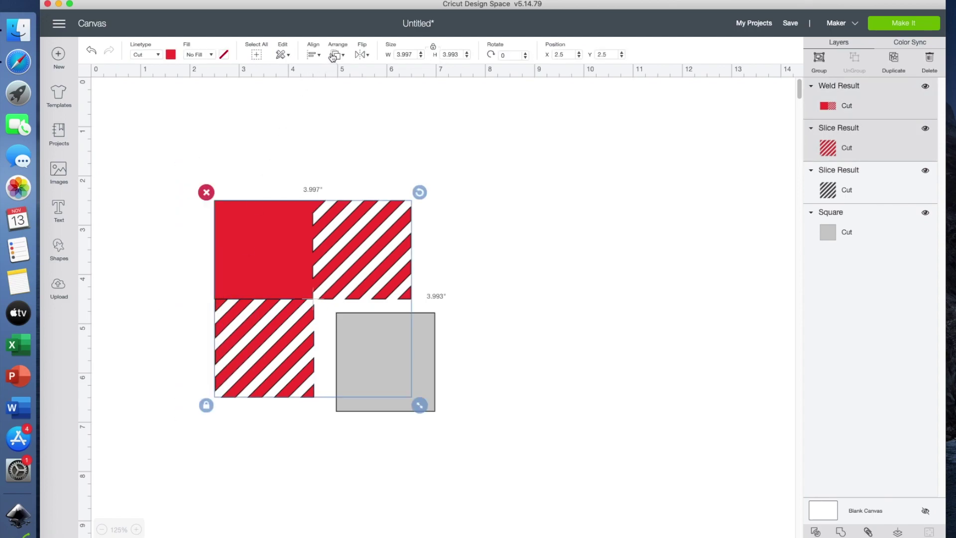
{"action": "left_click", "coordinate": [313, 56]}
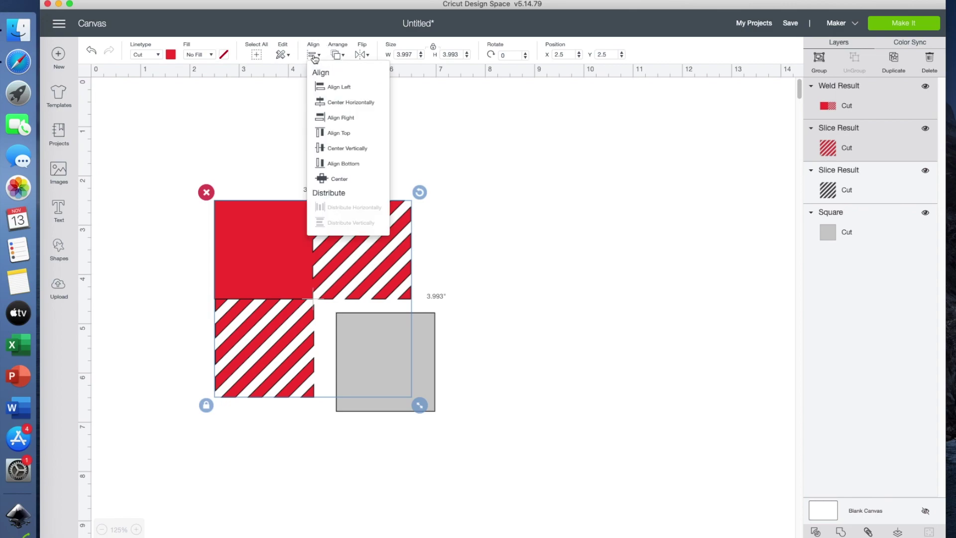
{"action": "left_click", "coordinate": [324, 87]}
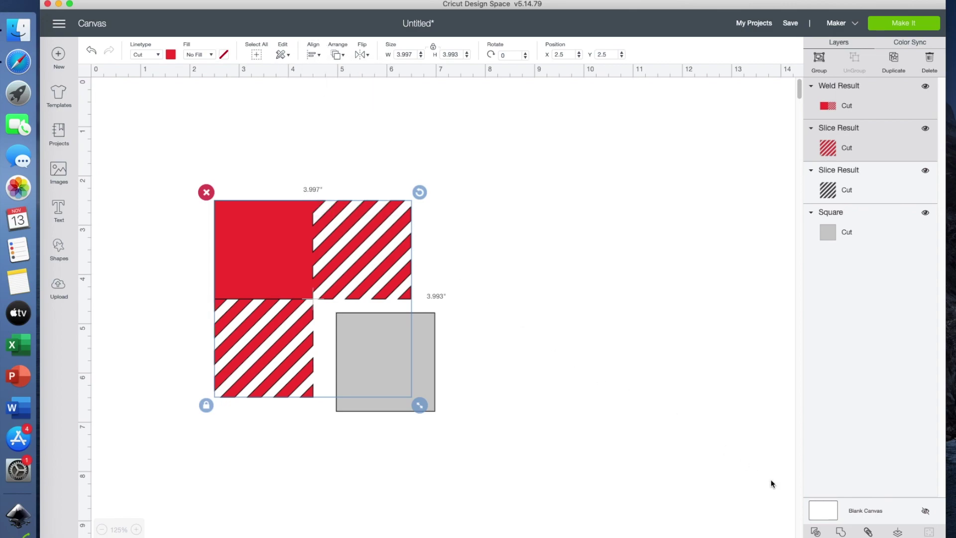
{"action": "left_click", "coordinate": [840, 532]}
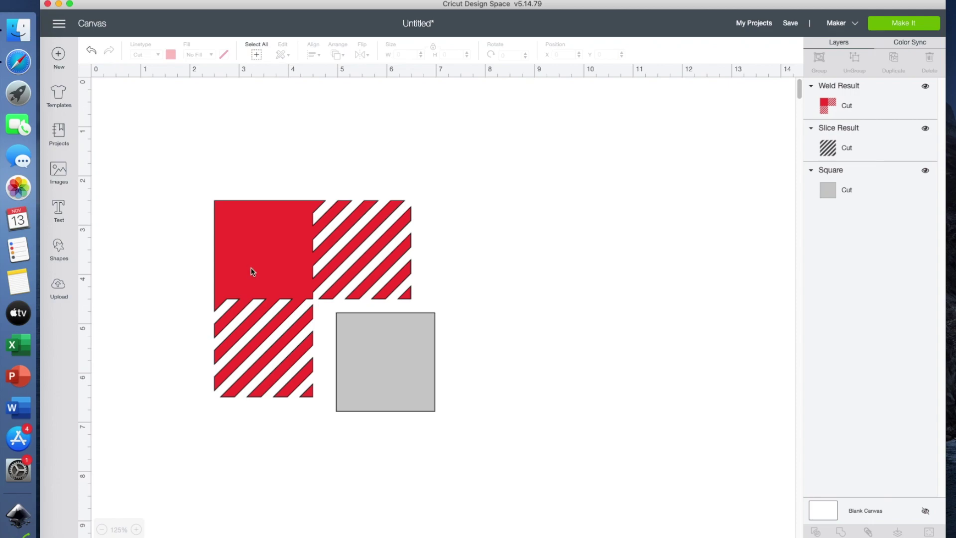
- Shift the welded red shape up slightly and delete the light gray square
{"action": "left_click_drag", "start_coordinate": [252, 259], "coordinate": [250, 232]}
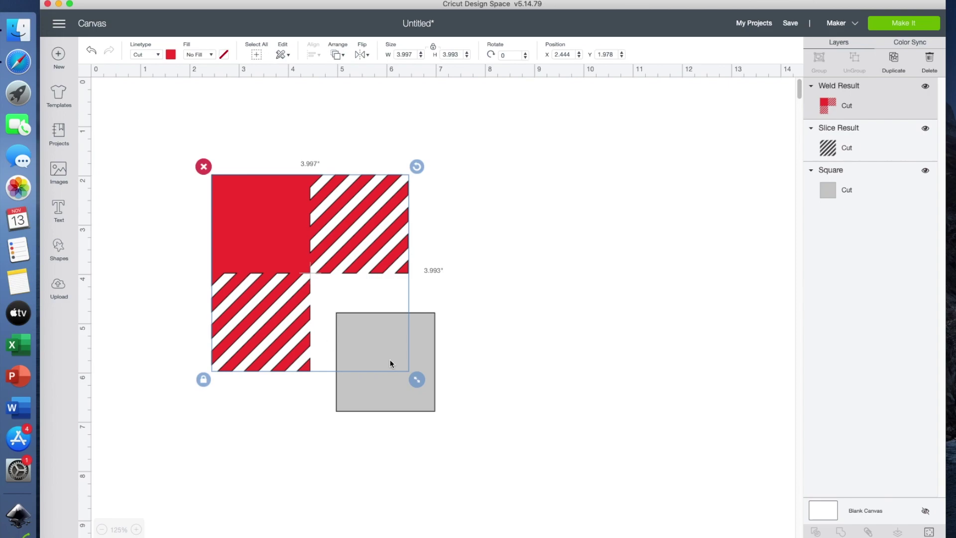
{"action": "left_click", "coordinate": [387, 396]}
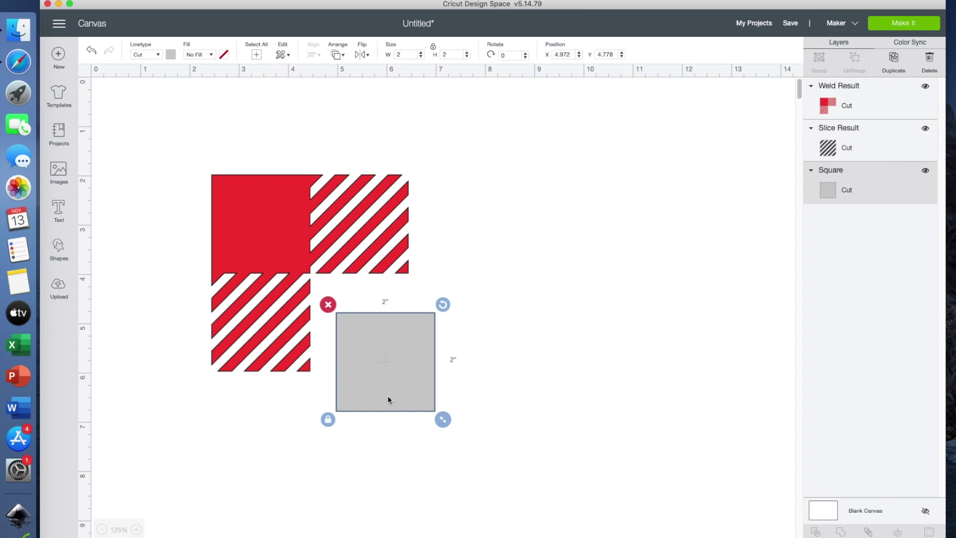
{"action": "key", "text": "Delete"}
- Duplicate the welded L-shaped plaid block and place the copy against its right edge
{"action": "left_click", "coordinate": [251, 233]}
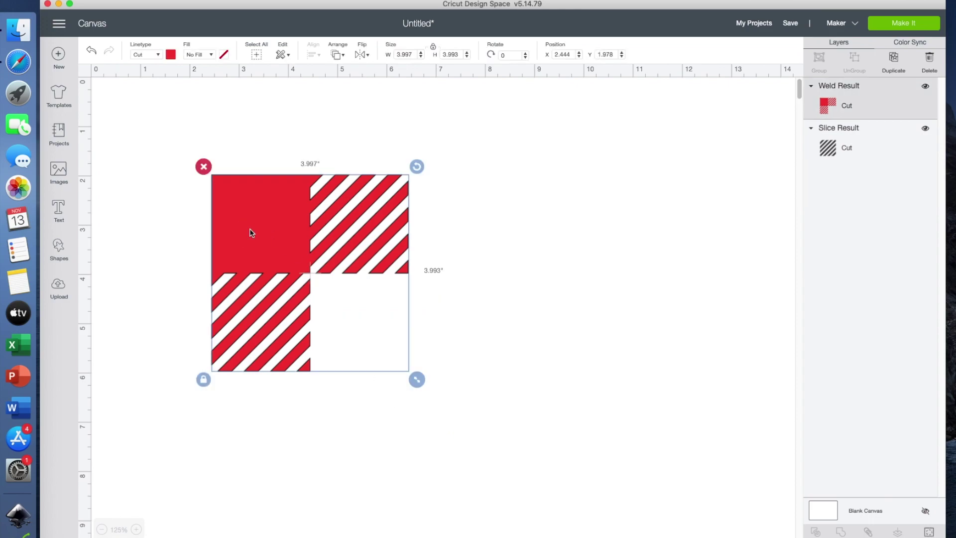
{"action": "left_click", "coordinate": [893, 70]}
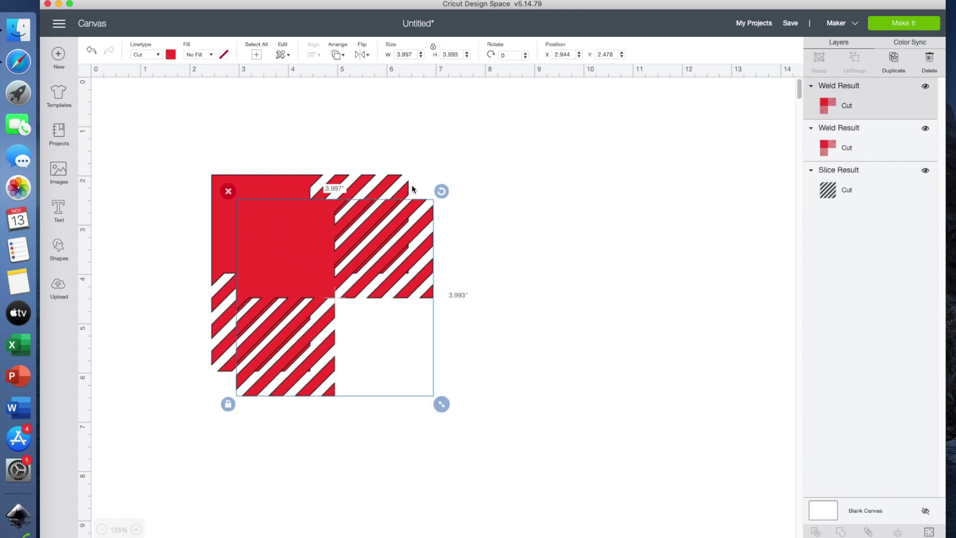
{"action": "left_click_drag", "start_coordinate": [265, 258], "coordinate": [440, 233]}
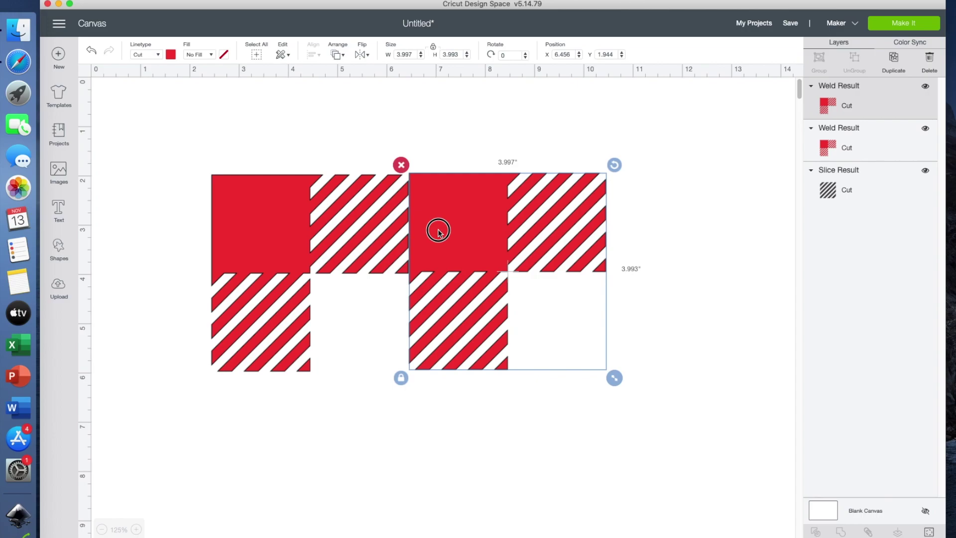
- Align the tops of the two side-by-side plaid blocks and weld them into one row
{"action": "left_click", "coordinate": [169, 144]}
{"action": "left_click_drag", "start_coordinate": [170, 145], "coordinate": [579, 272]}
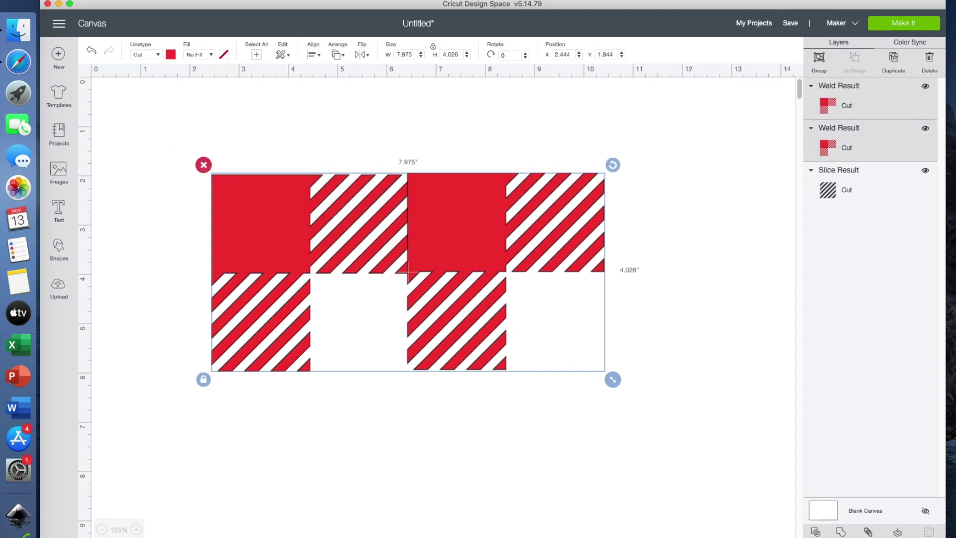
{"action": "left_click", "coordinate": [313, 55]}
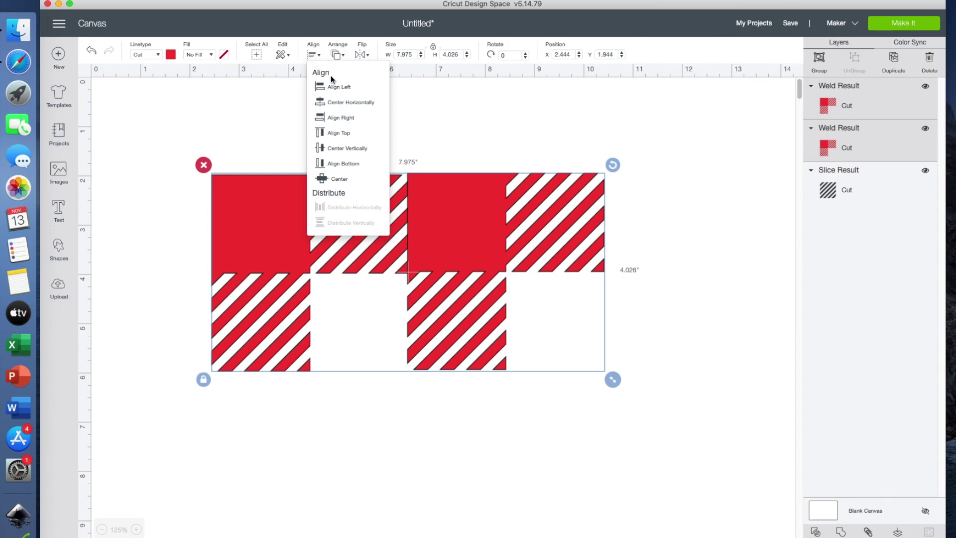
{"action": "left_click", "coordinate": [333, 132]}
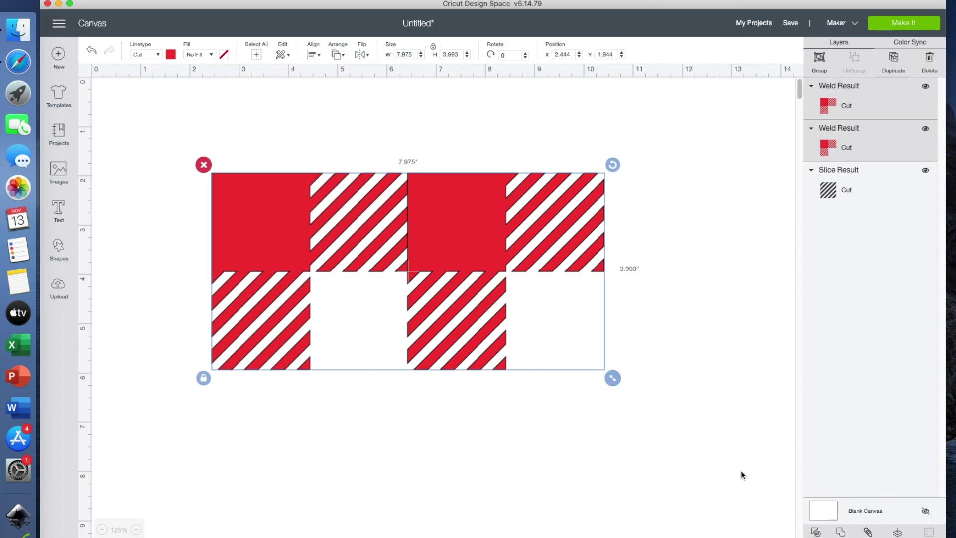
{"action": "left_click", "coordinate": [840, 532]}
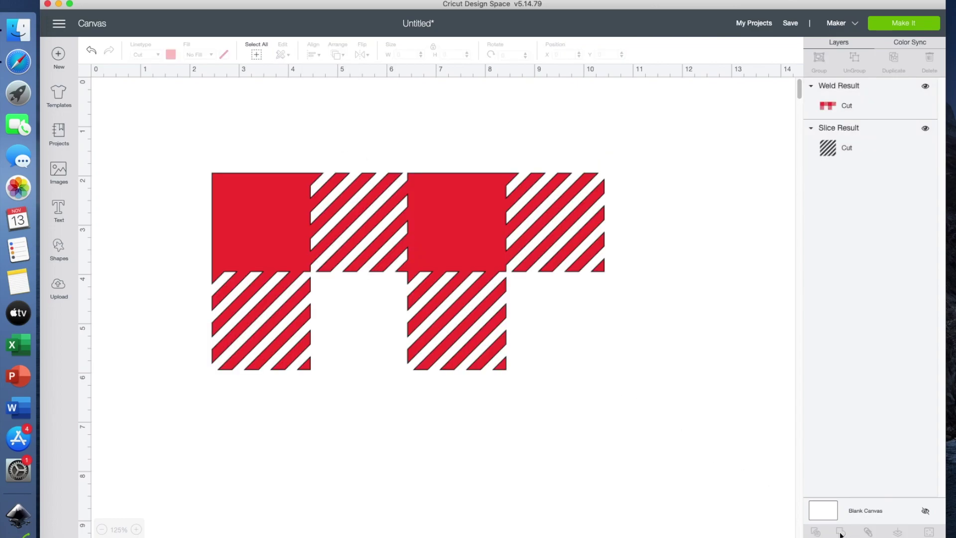
- Duplicate the welded plaid row and place the copy directly beneath the original
{"action": "left_click", "coordinate": [293, 198]}
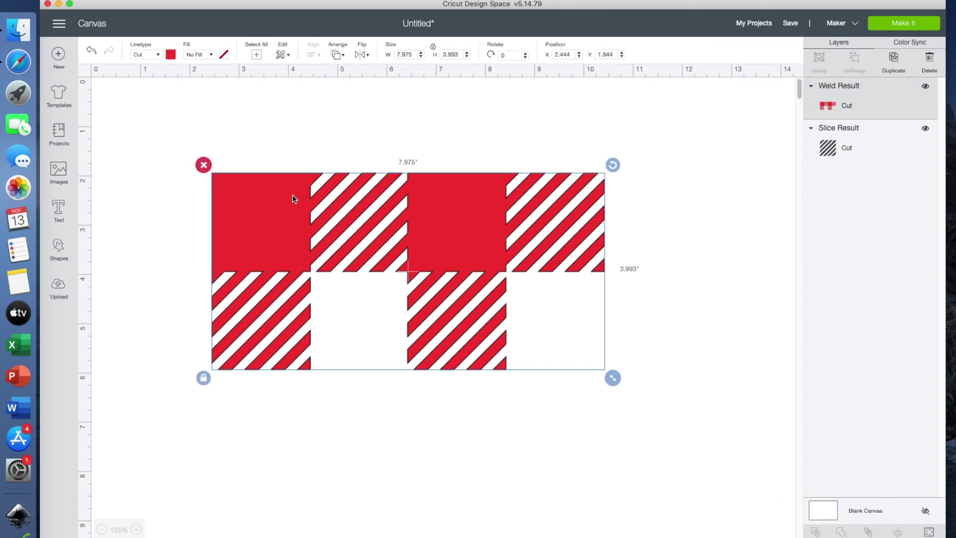
{"action": "left_click", "coordinate": [894, 69]}
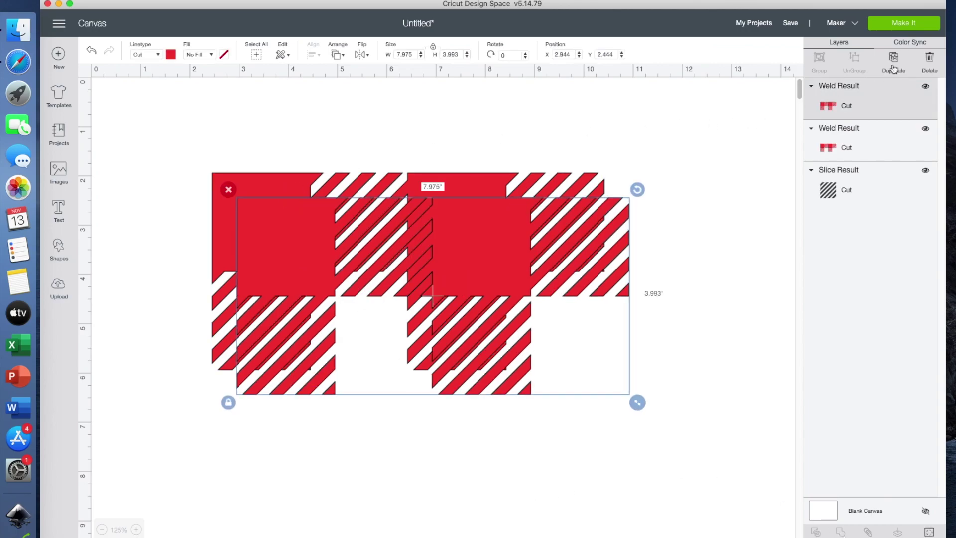
{"action": "left_click_drag", "start_coordinate": [480, 241], "coordinate": [795, 188]}
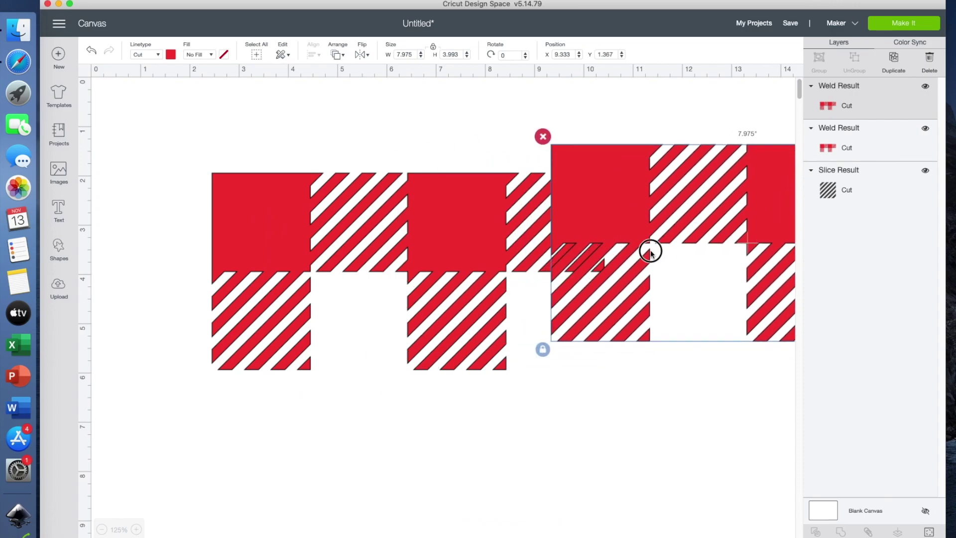
{"action": "left_click_drag", "start_coordinate": [577, 188], "coordinate": [235, 415]}
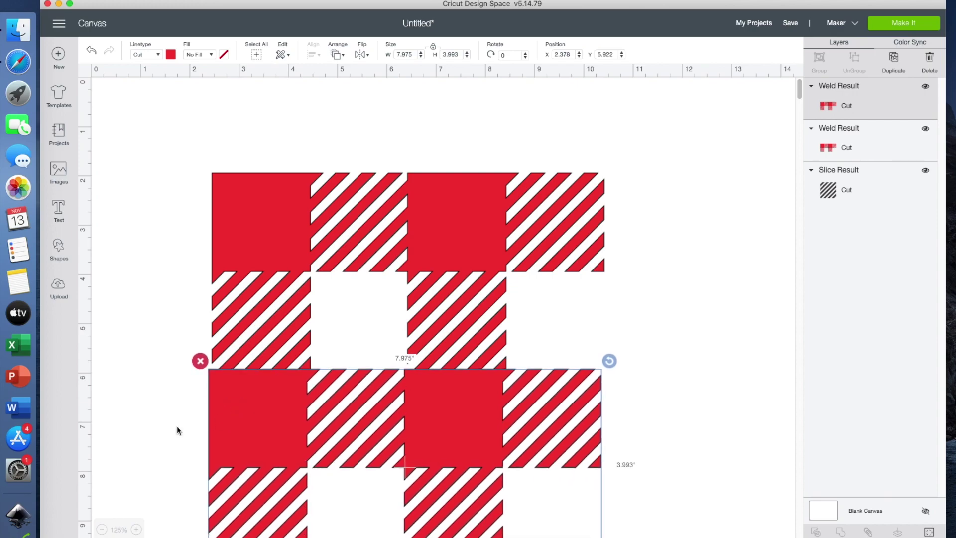
- Left-align the two stacked plaid rows and weld them into one block
{"action": "left_click", "coordinate": [128, 426]}
{"action": "left_click_drag", "start_coordinate": [164, 193], "coordinate": [254, 451]}
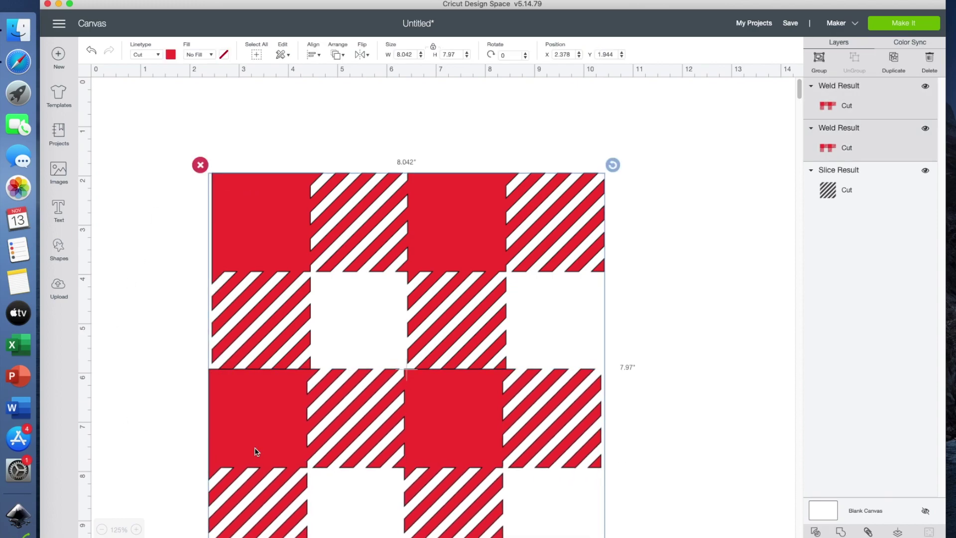
{"action": "left_click", "coordinate": [313, 56]}
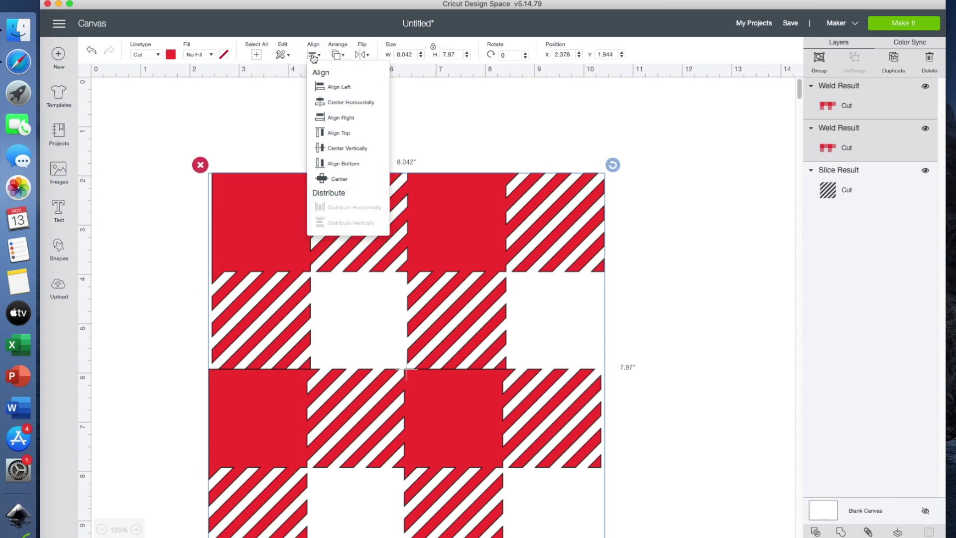
{"action": "left_click", "coordinate": [333, 85]}
{"action": "left_click", "coordinate": [843, 532]}
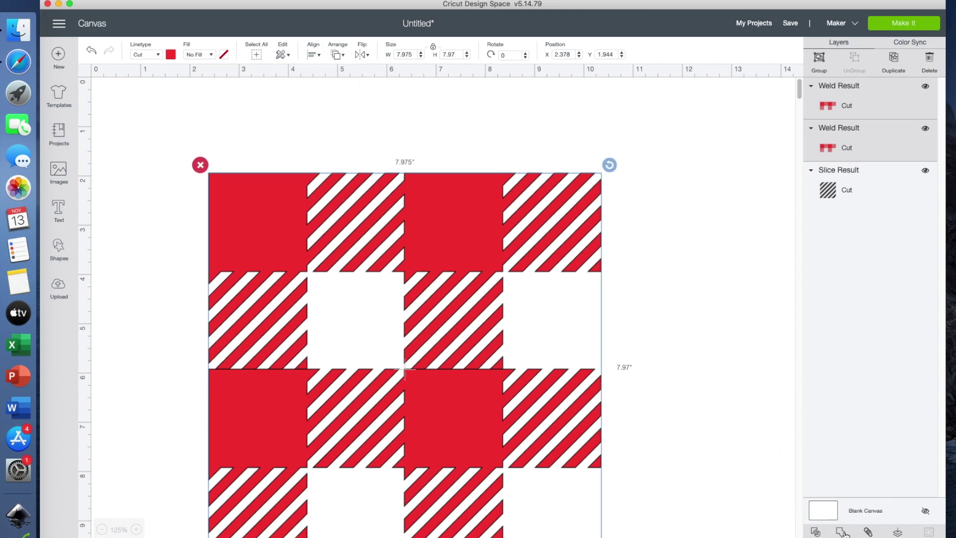
- Move the welded plaid block up and to the left, and place a duplicate flush against its right edge
{"action": "left_click_drag", "start_coordinate": [461, 414], "coordinate": [403, 363]}
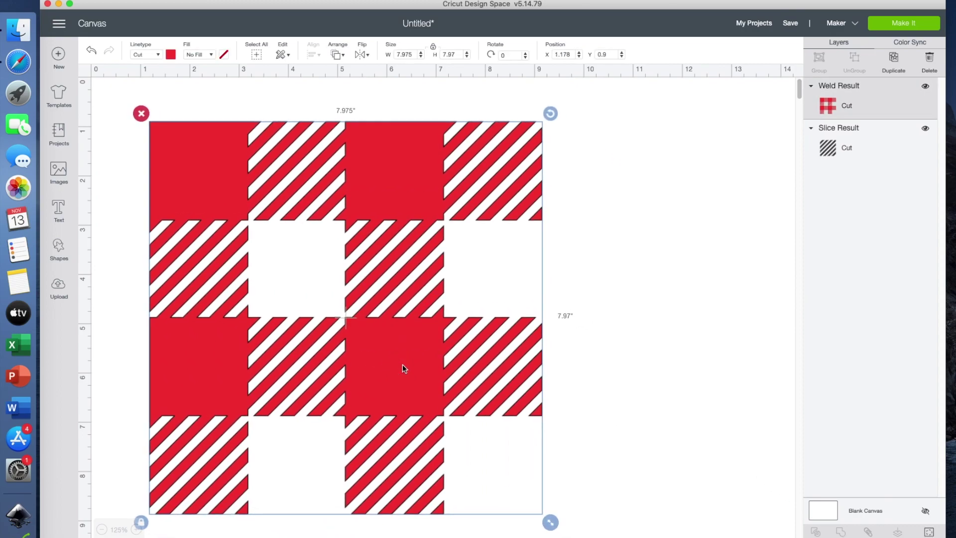
{"action": "left_click", "coordinate": [894, 62]}
{"action": "left_click_drag", "start_coordinate": [440, 199], "coordinate": [810, 178]}
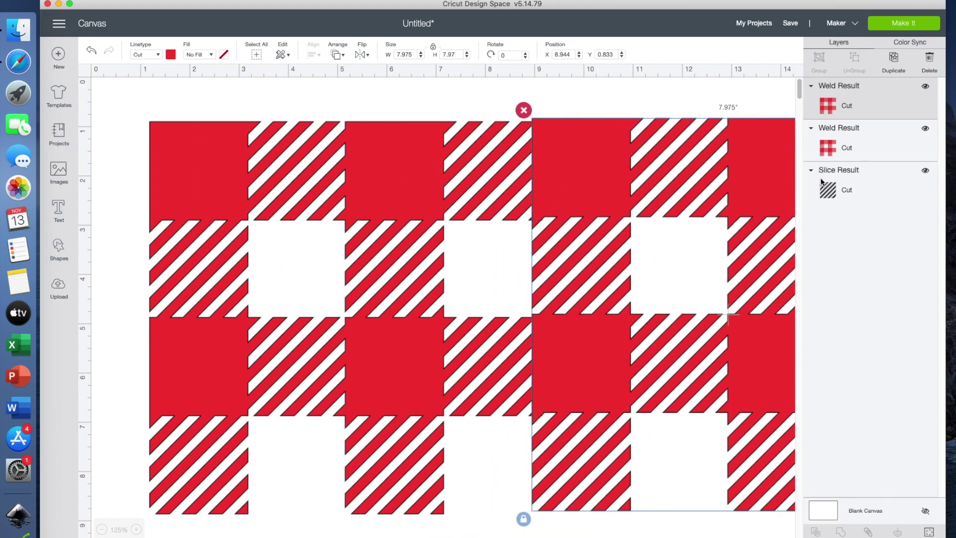
{"action": "scroll", "coordinate": [518, 321], "scroll_direction": "right", "scroll_amount": 3}
{"action": "left_click_drag", "start_coordinate": [524, 204], "coordinate": [534, 205]}
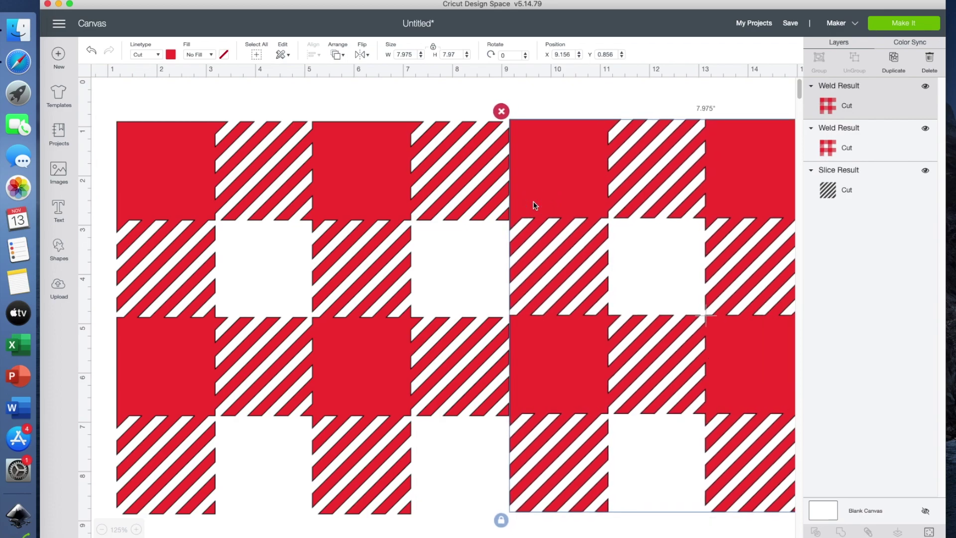
- Align the tops of the two large plaid blocks and weld them into one wide pattern
{"action": "left_click_drag", "start_coordinate": [423, 101], "coordinate": [570, 184]}
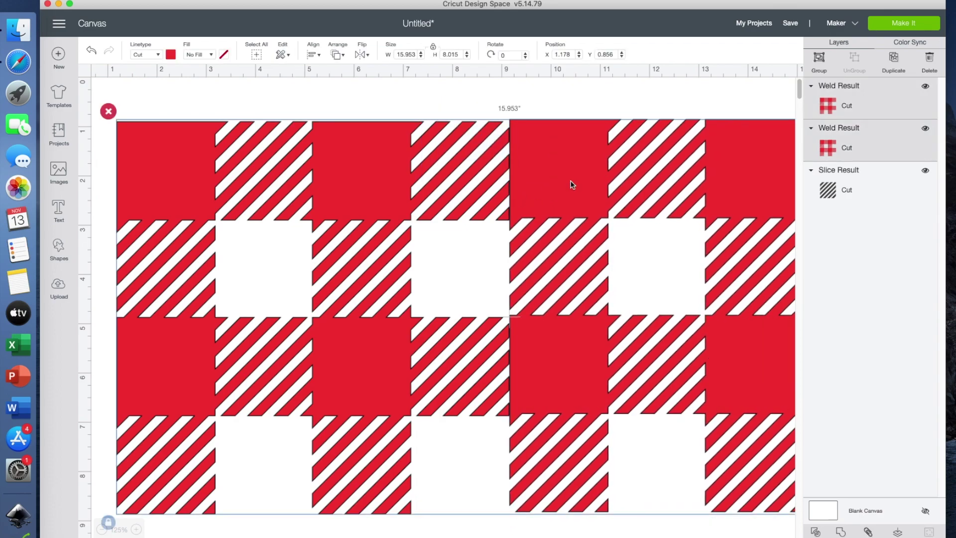
{"action": "left_click", "coordinate": [313, 55]}
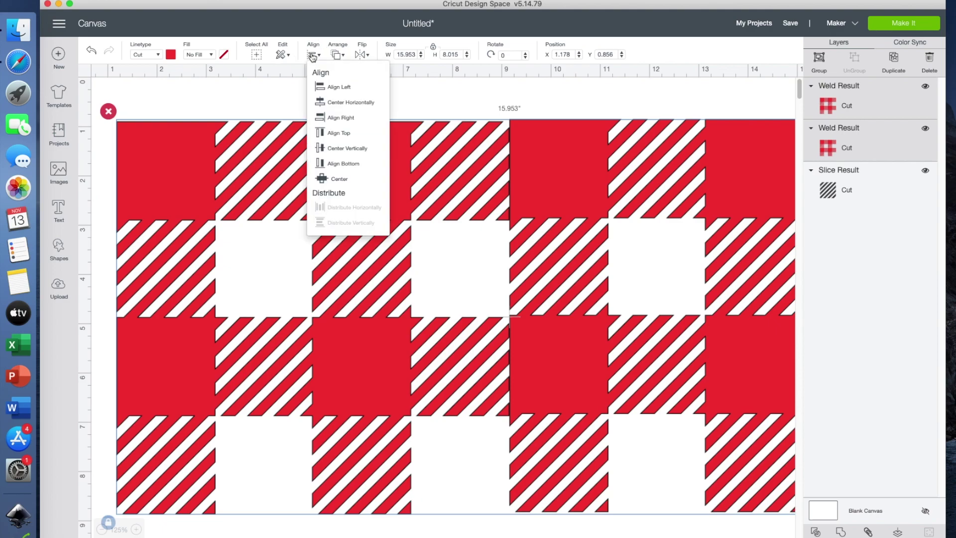
{"action": "left_click", "coordinate": [339, 132]}
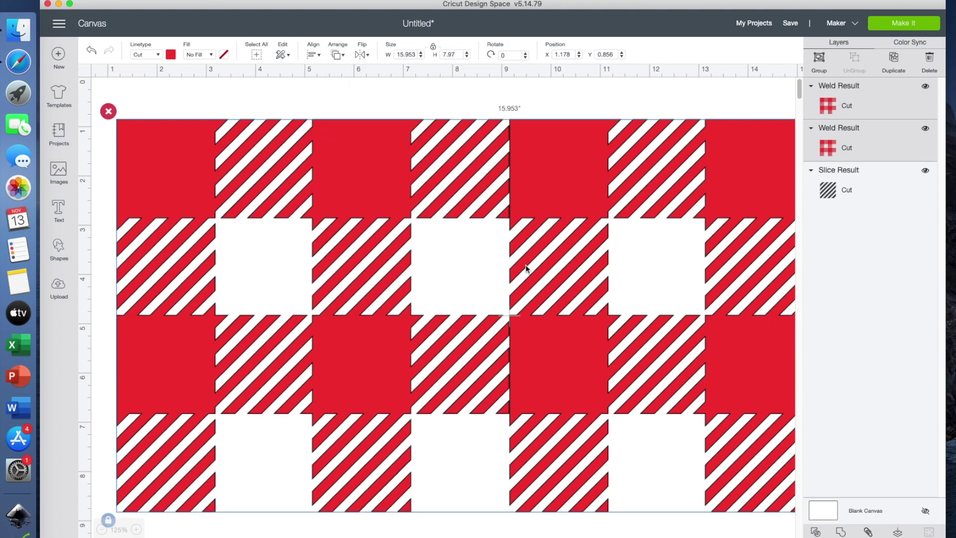
{"action": "left_click", "coordinate": [841, 532]}
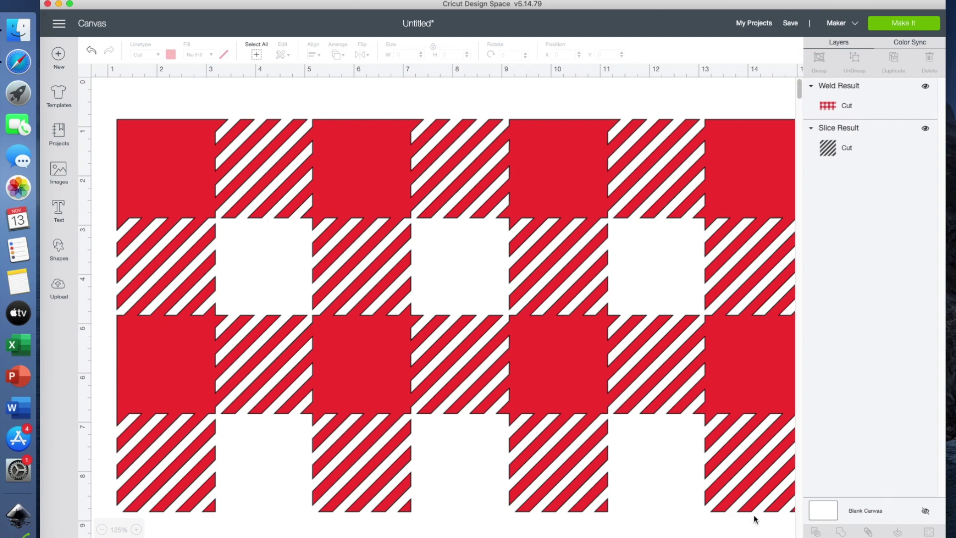
- Duplicate the wide welded plaid pattern and place the copy directly beneath the original, closing the gap between them
{"action": "left_click", "coordinate": [102, 529]}
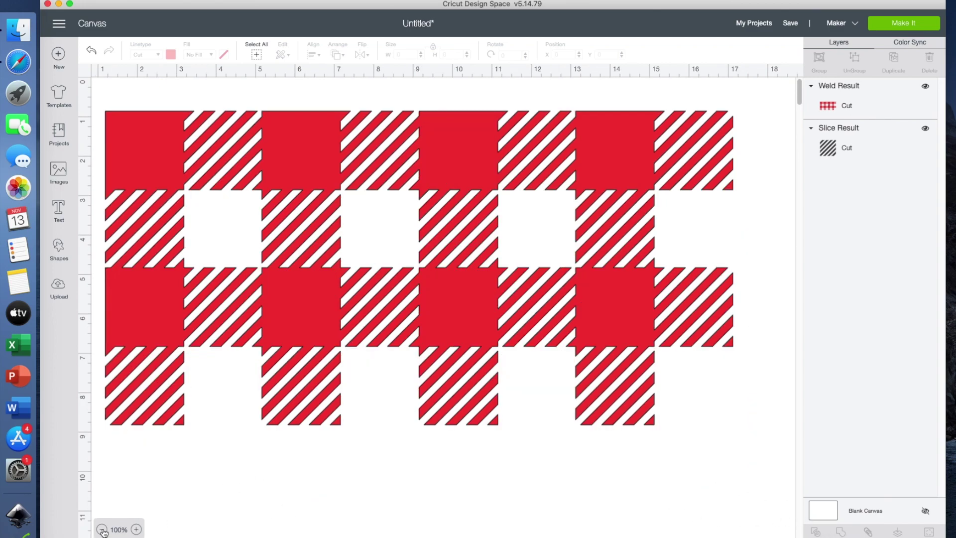
{"action": "left_click", "coordinate": [102, 530]}
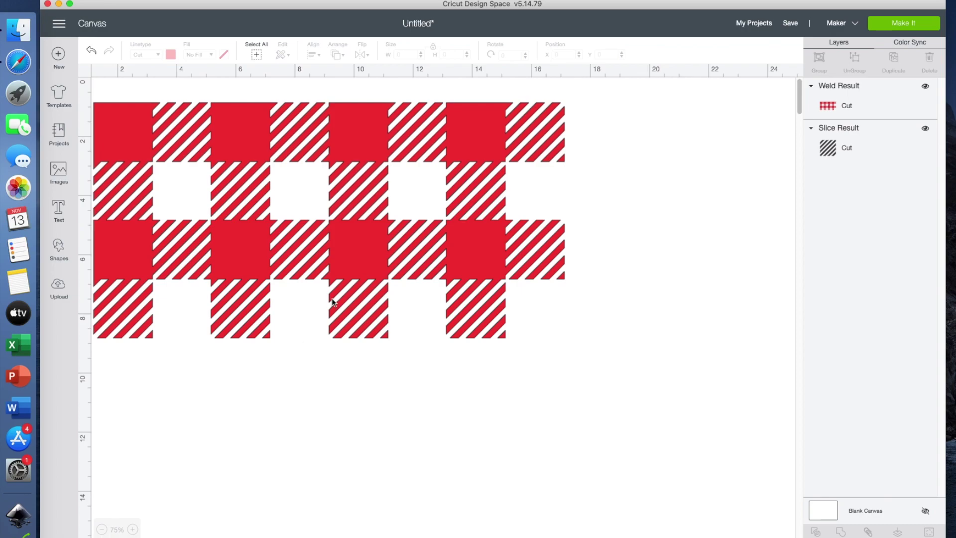
{"action": "left_click", "coordinate": [369, 248]}
{"action": "left_click", "coordinate": [893, 59]}
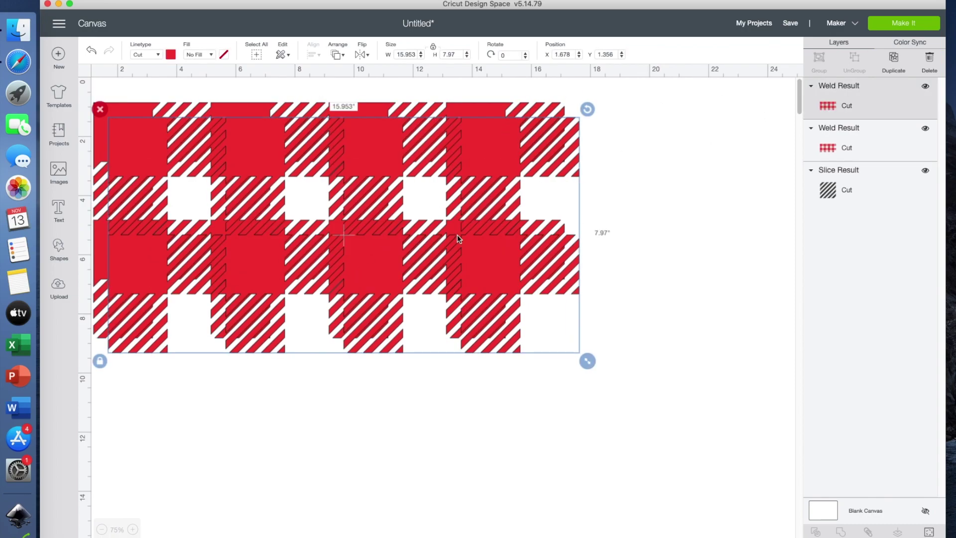
{"action": "left_click_drag", "start_coordinate": [362, 268], "coordinate": [344, 483]}
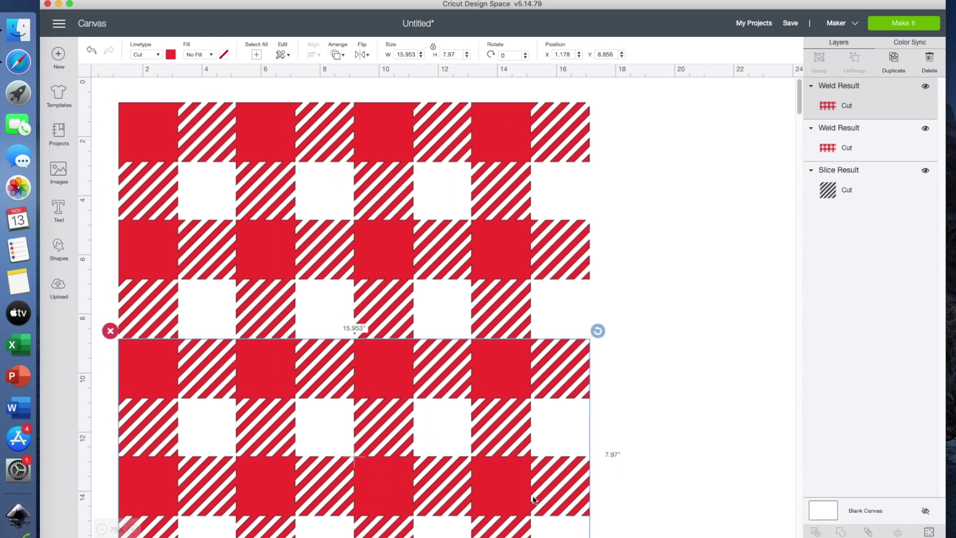
{"action": "left_click", "coordinate": [101, 447]}
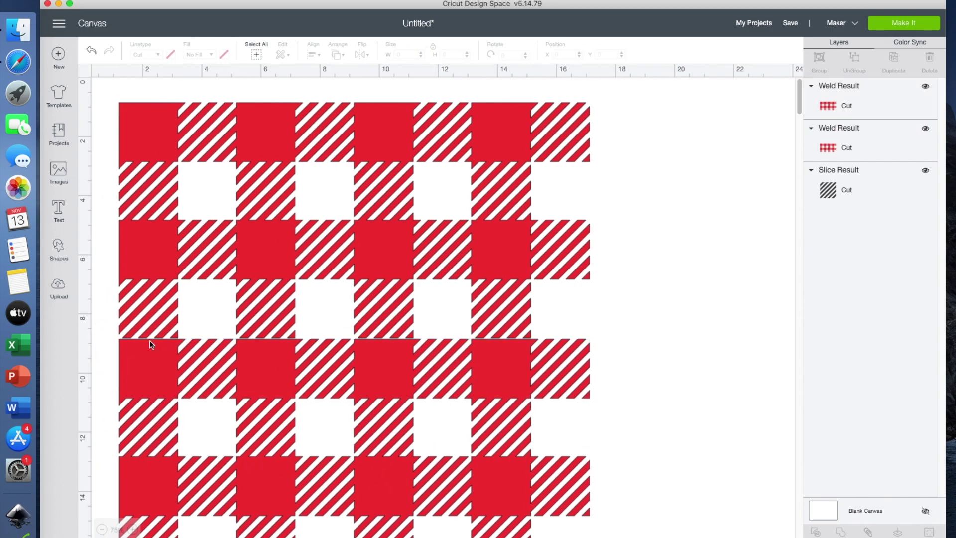
{"action": "left_click_drag", "start_coordinate": [148, 362], "coordinate": [149, 361]}
{"action": "left_click", "coordinate": [102, 395]}
- Left-align the two stacked wide plaid patterns and weld them into one large sheet
{"action": "left_click_drag", "start_coordinate": [100, 253], "coordinate": [171, 414]}
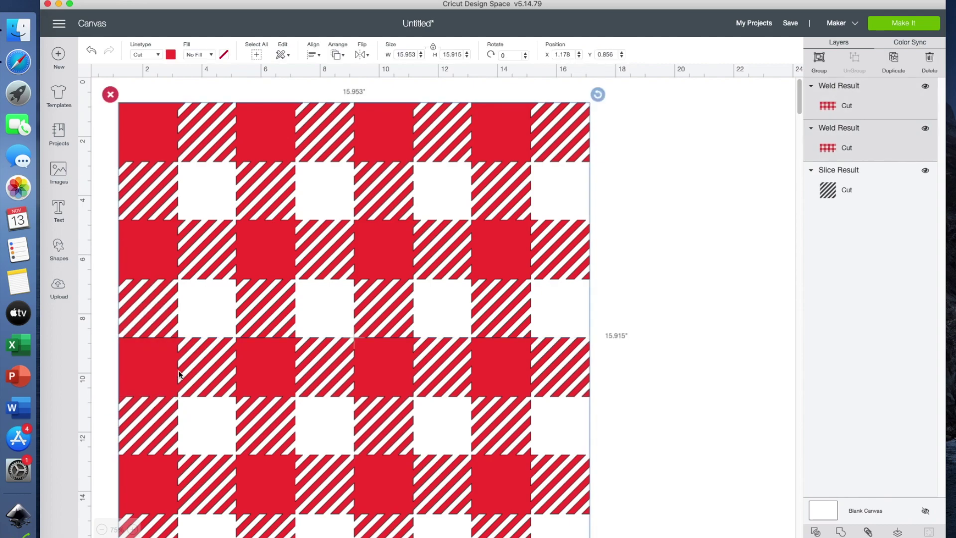
{"action": "left_click", "coordinate": [315, 55]}
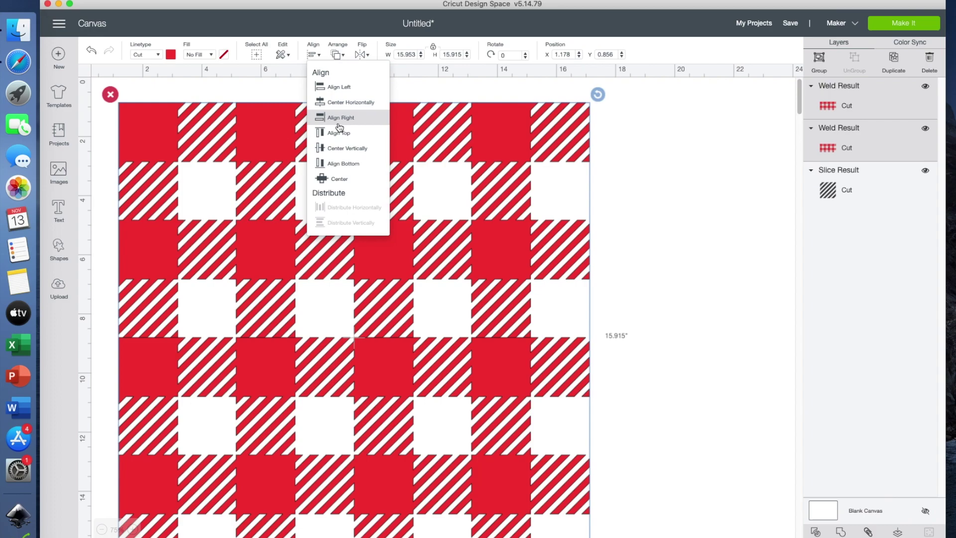
{"action": "left_click", "coordinate": [337, 88]}
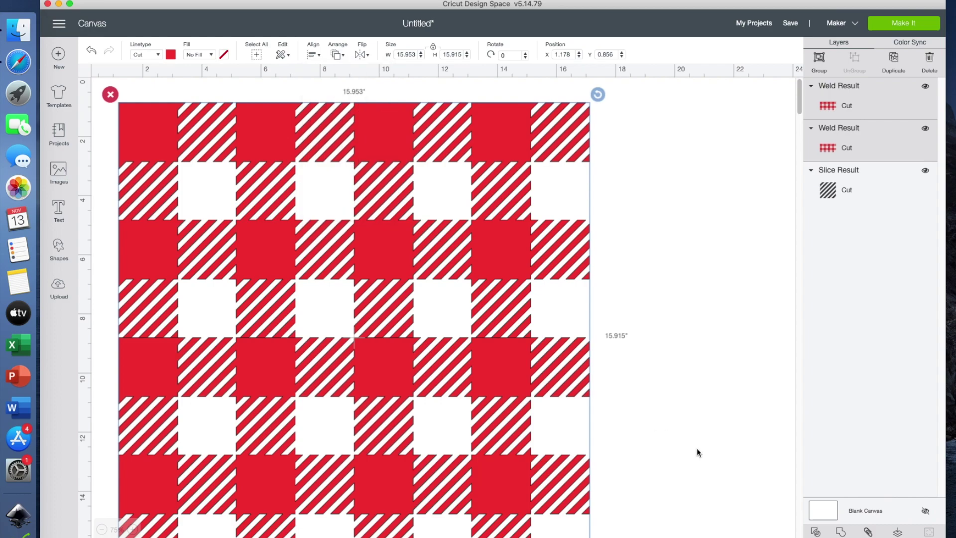
{"action": "left_click", "coordinate": [841, 533]}
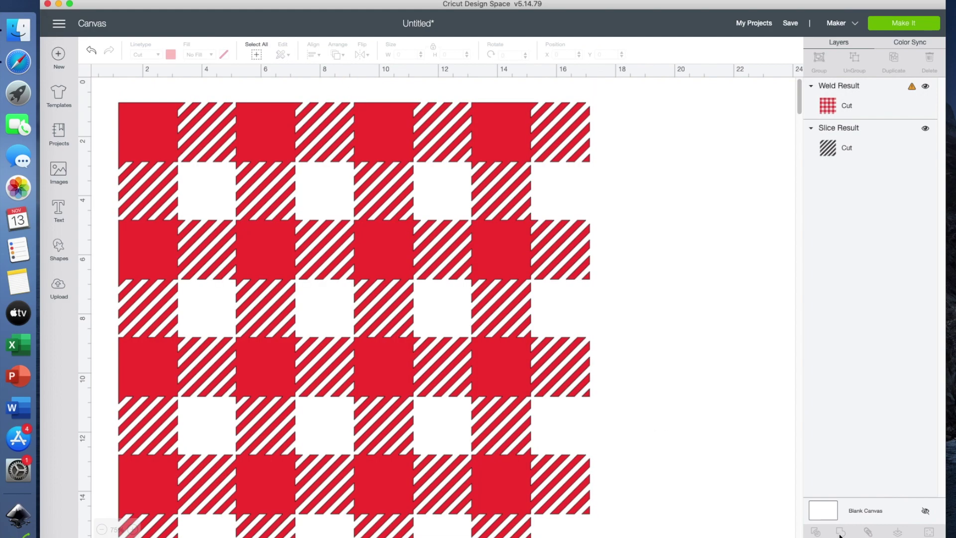
- Shift the welded plaid sheet slightly to the right and change its color to black
{"action": "left_click_drag", "start_coordinate": [504, 369], "coordinate": [551, 366]}
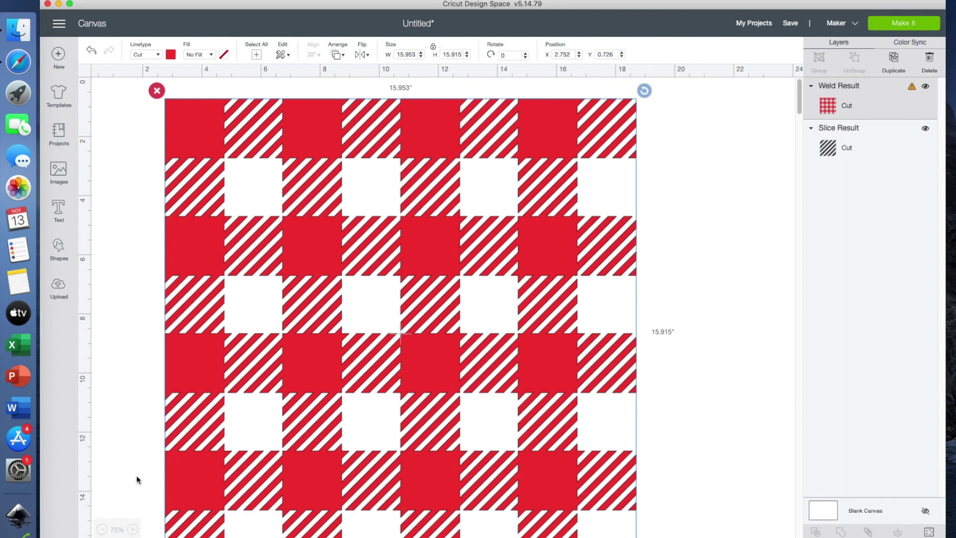
{"action": "left_click", "coordinate": [170, 55]}
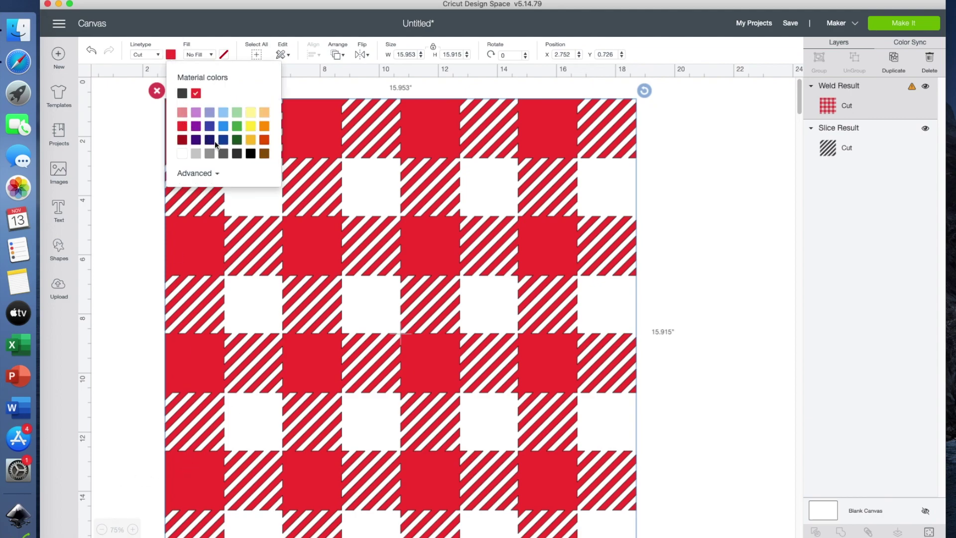
{"action": "left_click", "coordinate": [250, 154]}
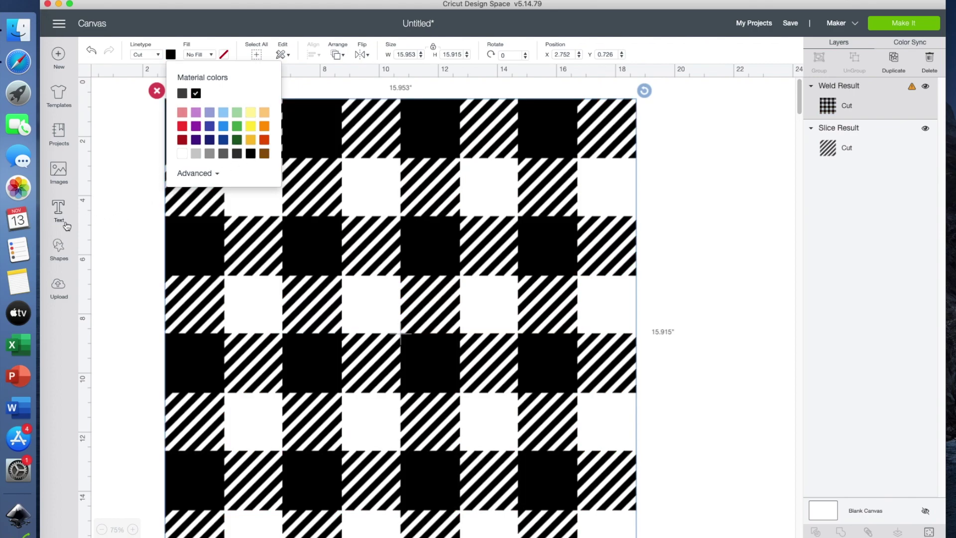
- Add a dark red square about 19.6 inches wide and high, large enough to back the plaid sheet
{"action": "left_click", "coordinate": [58, 247]}
{"action": "left_click", "coordinate": [102, 170]}
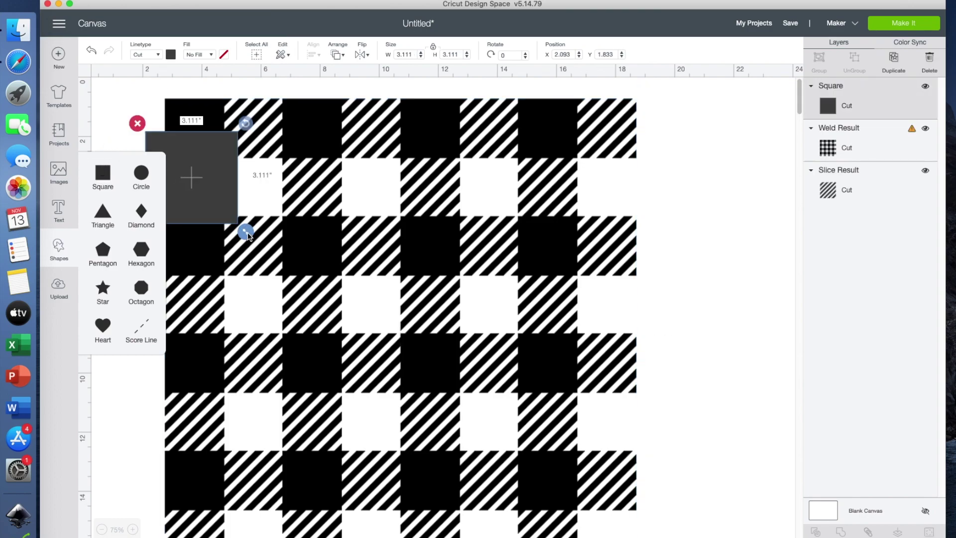
{"action": "left_click_drag", "start_coordinate": [246, 232], "coordinate": [736, 507]}
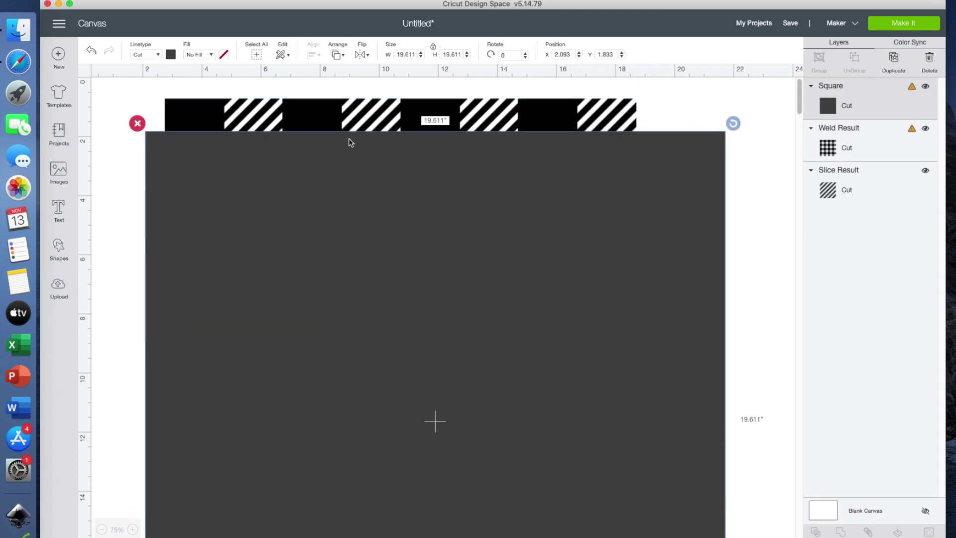
{"action": "left_click", "coordinate": [171, 54]}
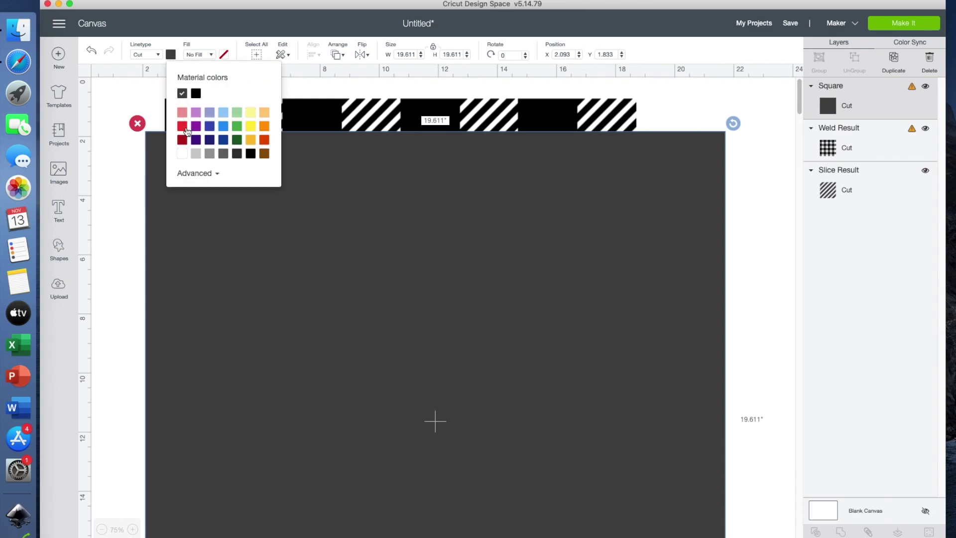
{"action": "left_click", "coordinate": [183, 140]}
{"action": "left_click", "coordinate": [403, 339]}
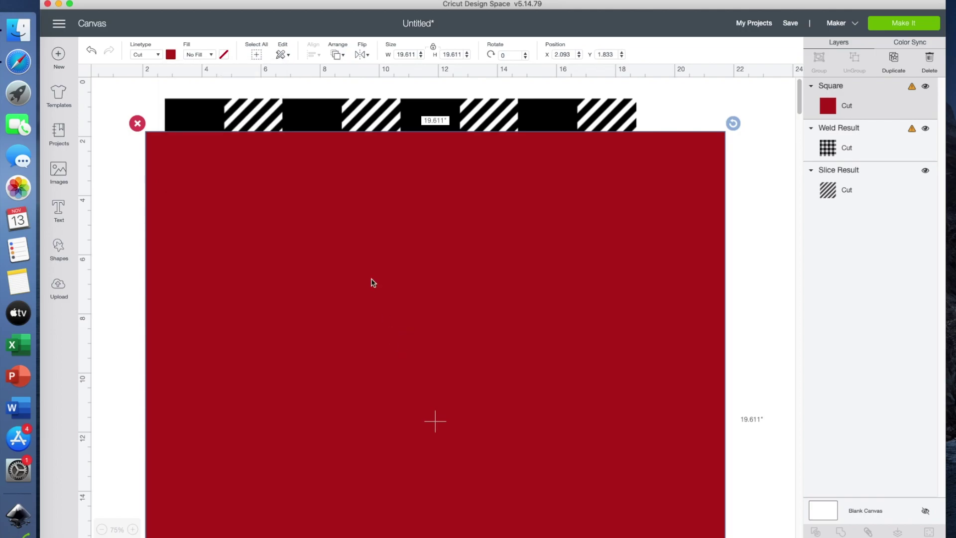
- Move the large square backward behind the plaid sheet and position it so it forms a border around the pattern
{"action": "left_click", "coordinate": [336, 55]}
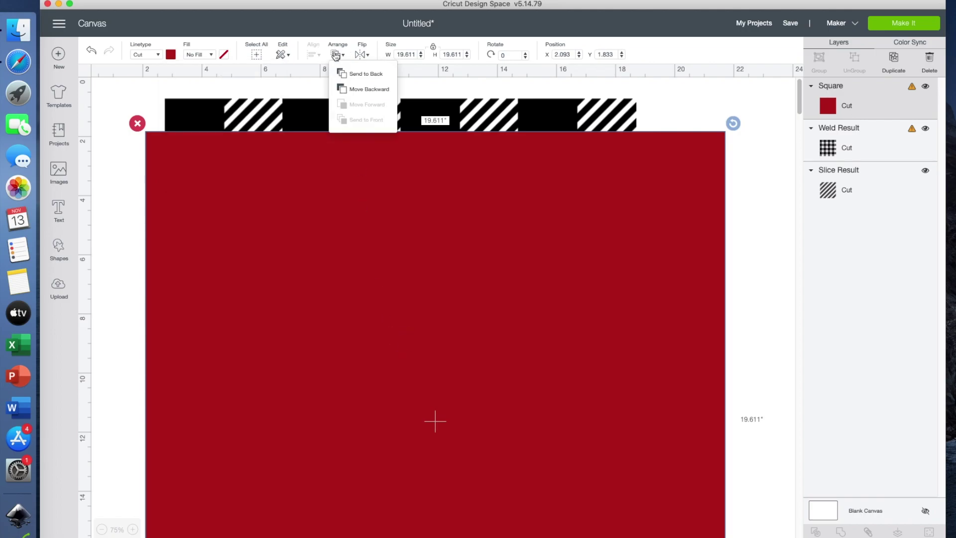
{"action": "left_click", "coordinate": [362, 90]}
{"action": "left_click_drag", "start_coordinate": [683, 258], "coordinate": [663, 209]}
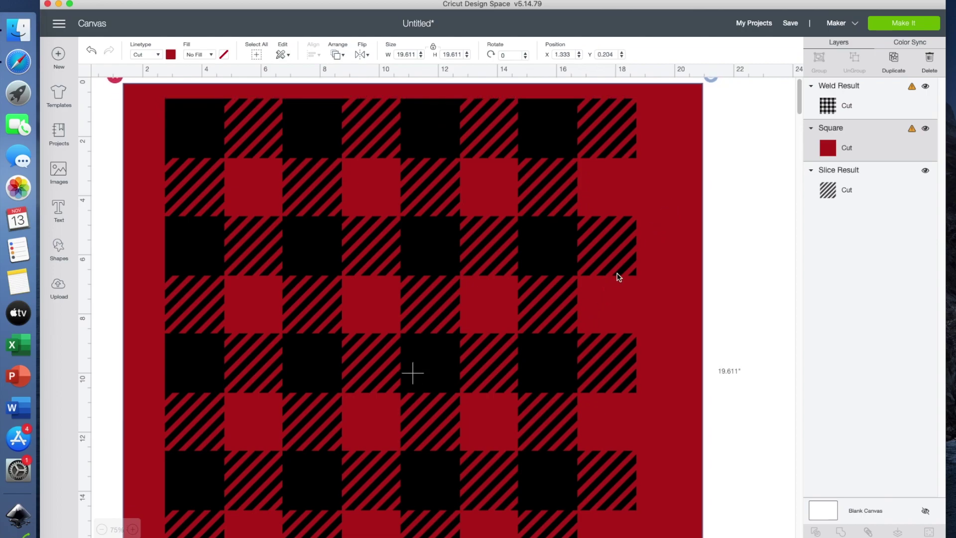
- Change the color of the welded plaid sheet to golden yellow
{"action": "left_click", "coordinate": [543, 257]}
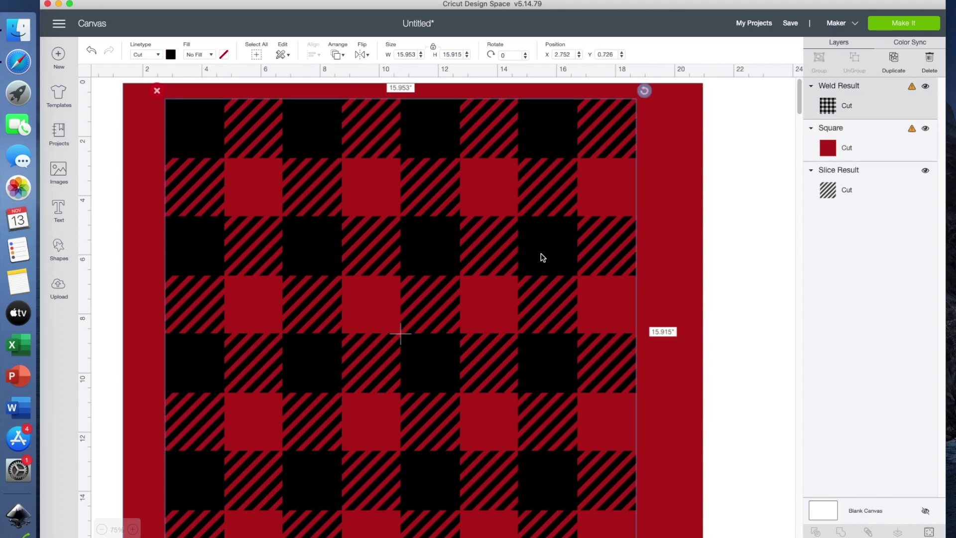
{"action": "left_click", "coordinate": [172, 55]}
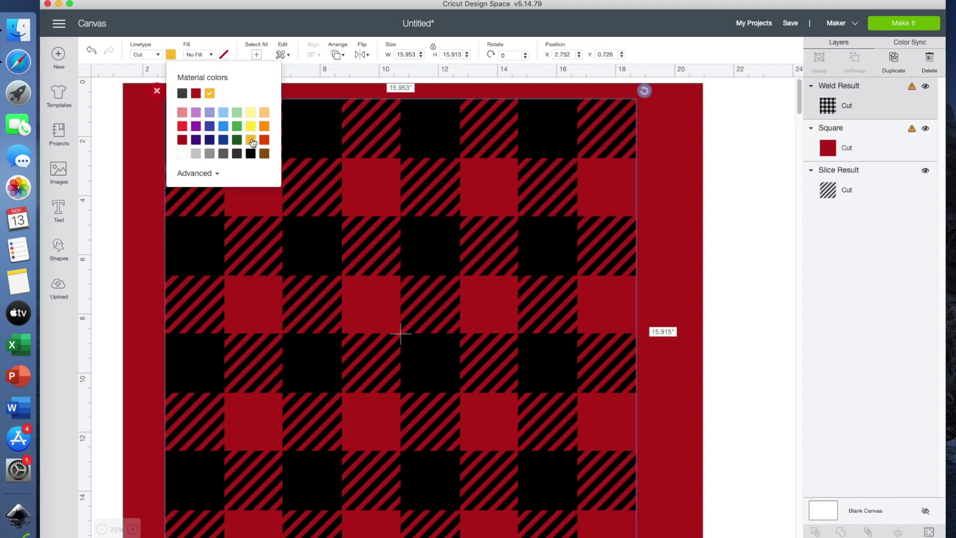
{"action": "left_click", "coordinate": [251, 141]}
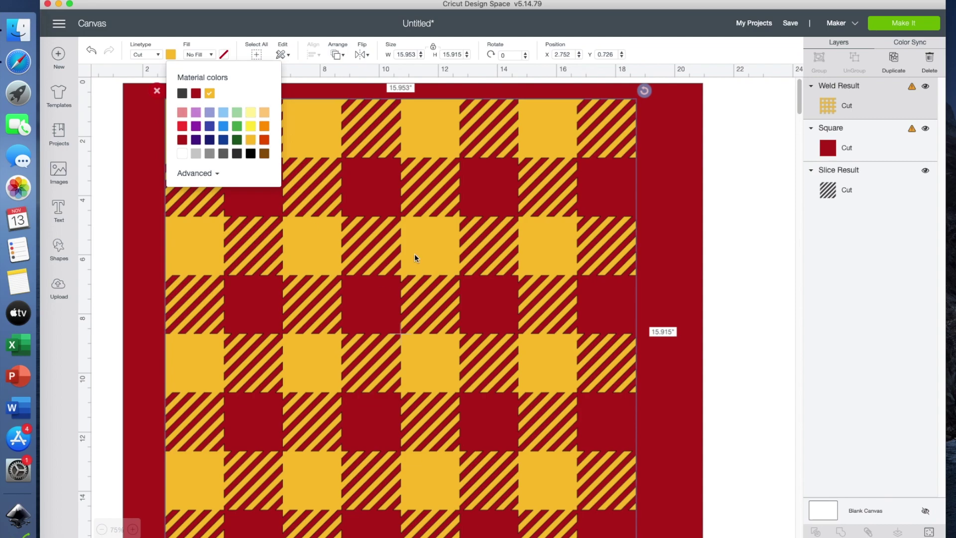
- Change the color of the background square to brown and deselect it
{"action": "left_click", "coordinate": [677, 209]}
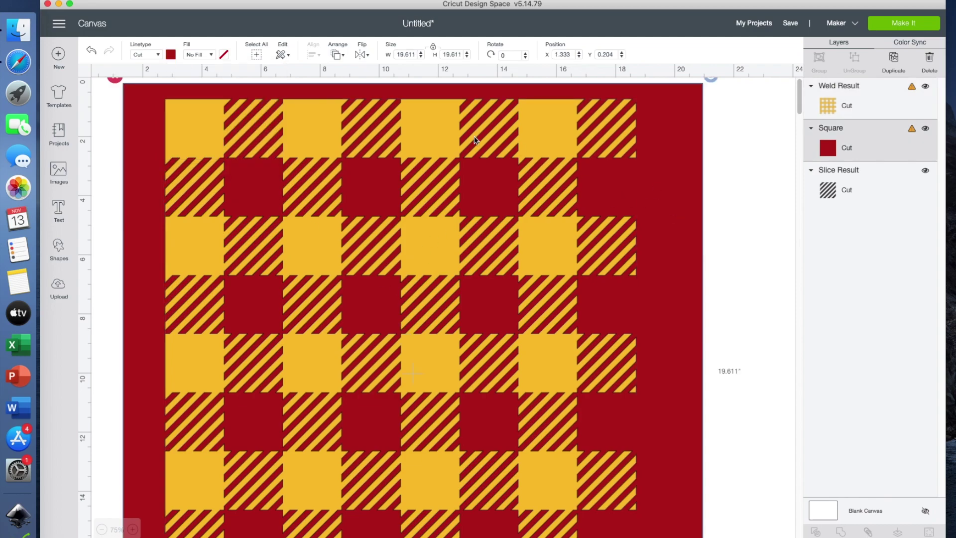
{"action": "left_click", "coordinate": [171, 55]}
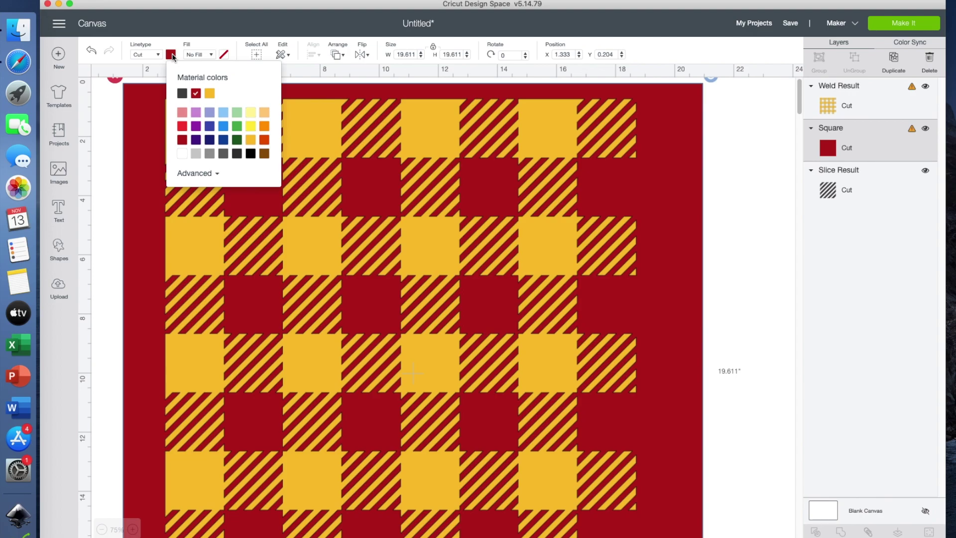
{"action": "left_click", "coordinate": [264, 154]}
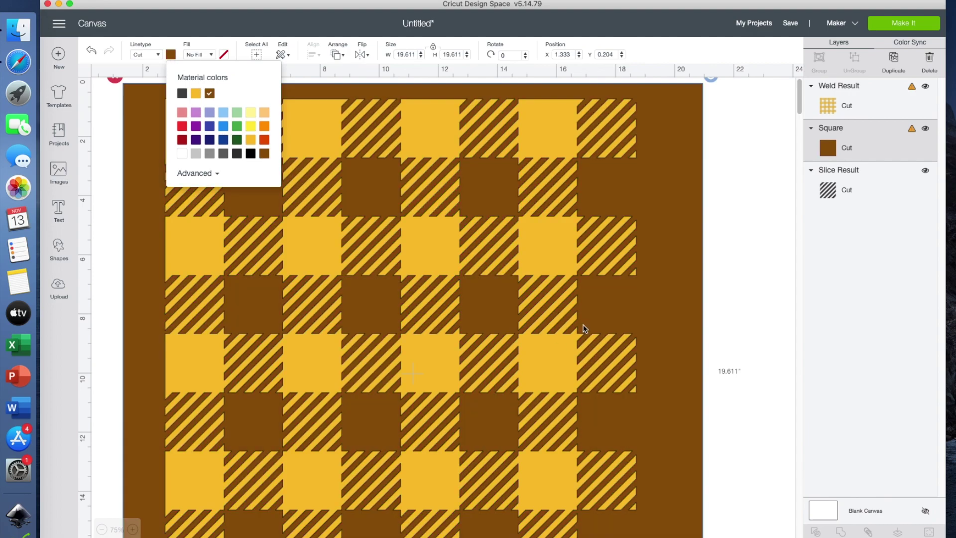
{"action": "left_click", "coordinate": [765, 345]}
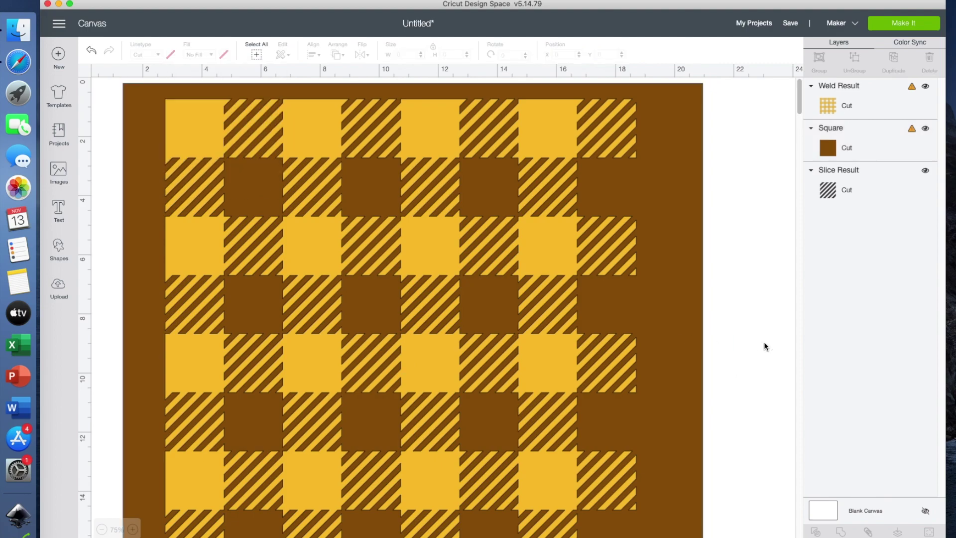